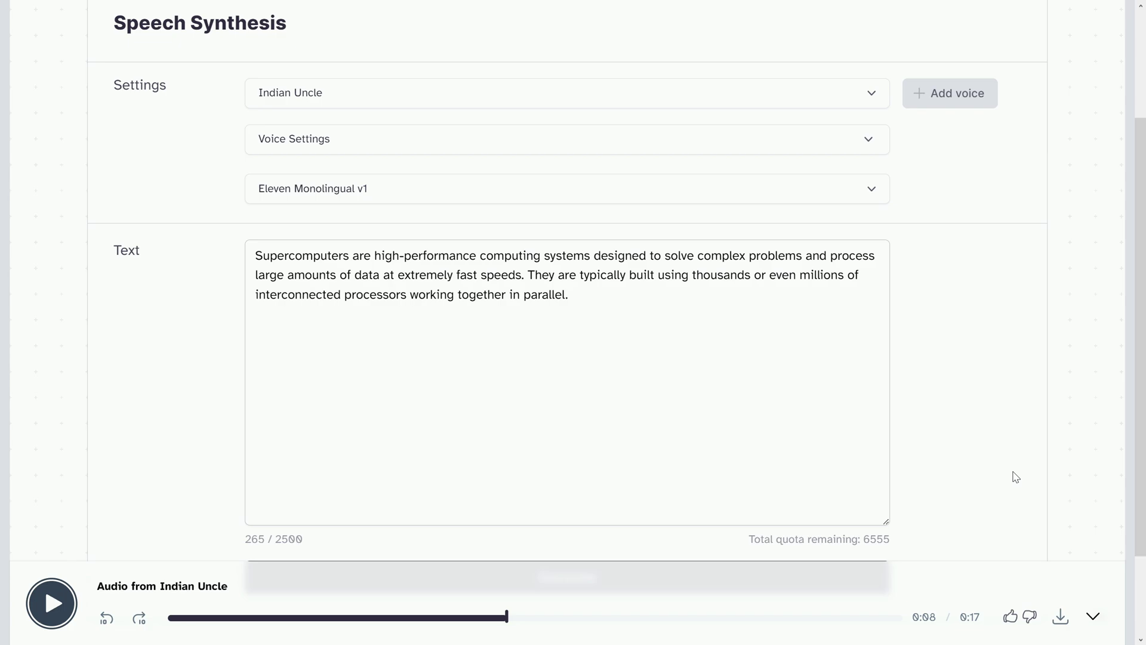
# - Go to VoiceLab from the Add voice button to view the custom Indian Uncle voice
pyautogui.click(943, 99)
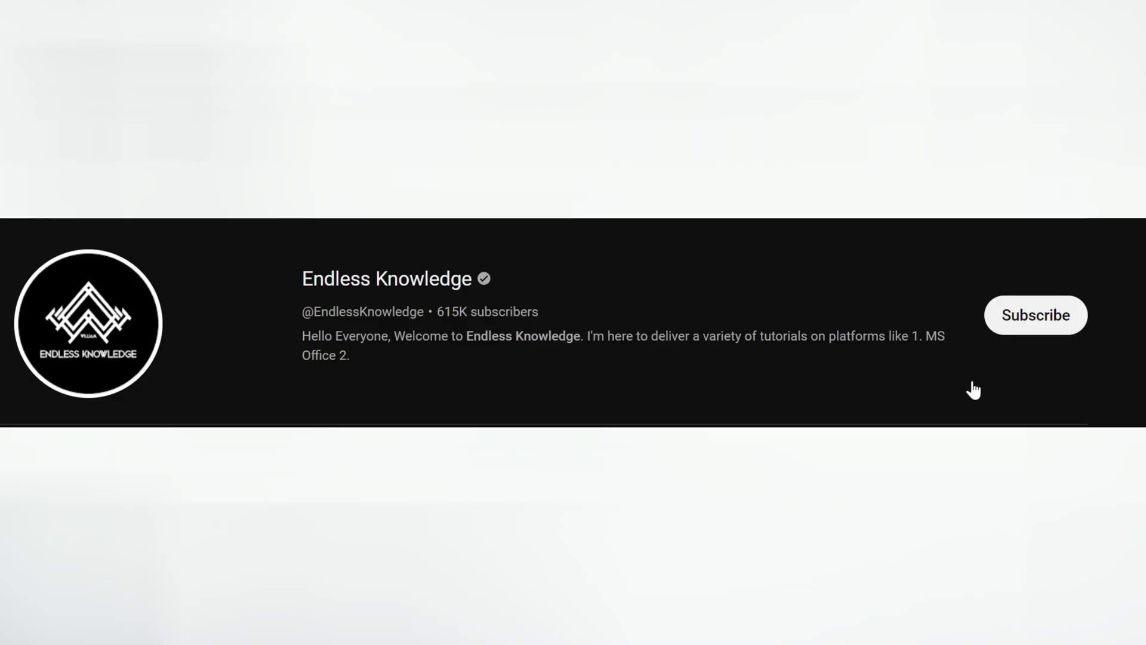
# - Subscribe to the Endless Knowledge channel and set its notifications to All
pyautogui.click(1012, 332)
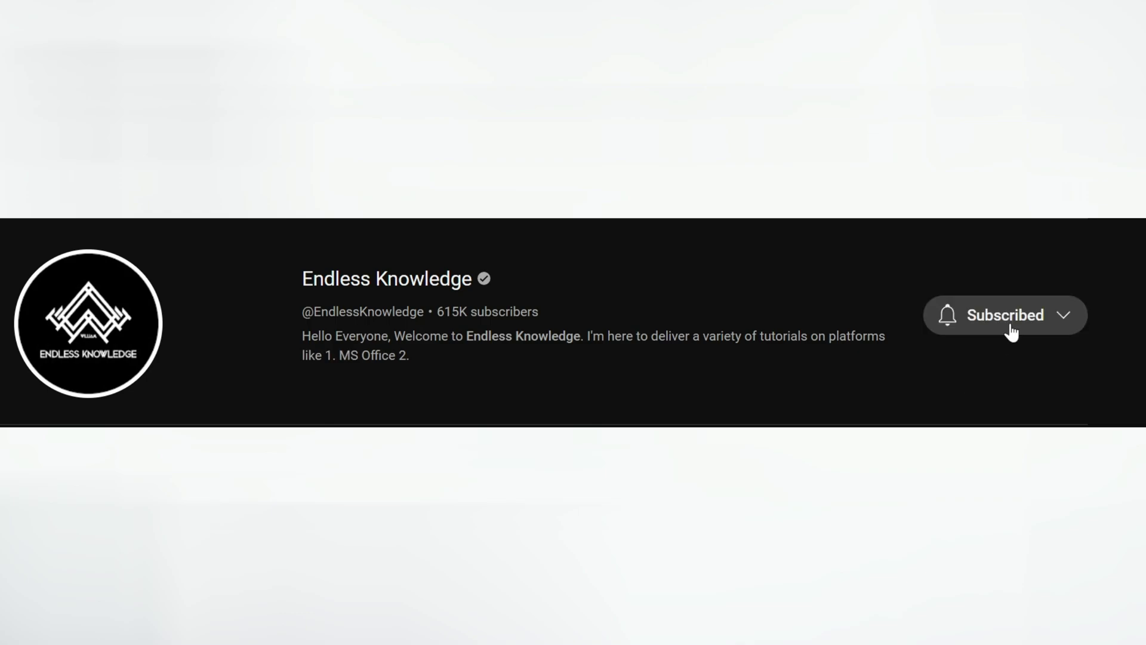
pyautogui.click(948, 317)
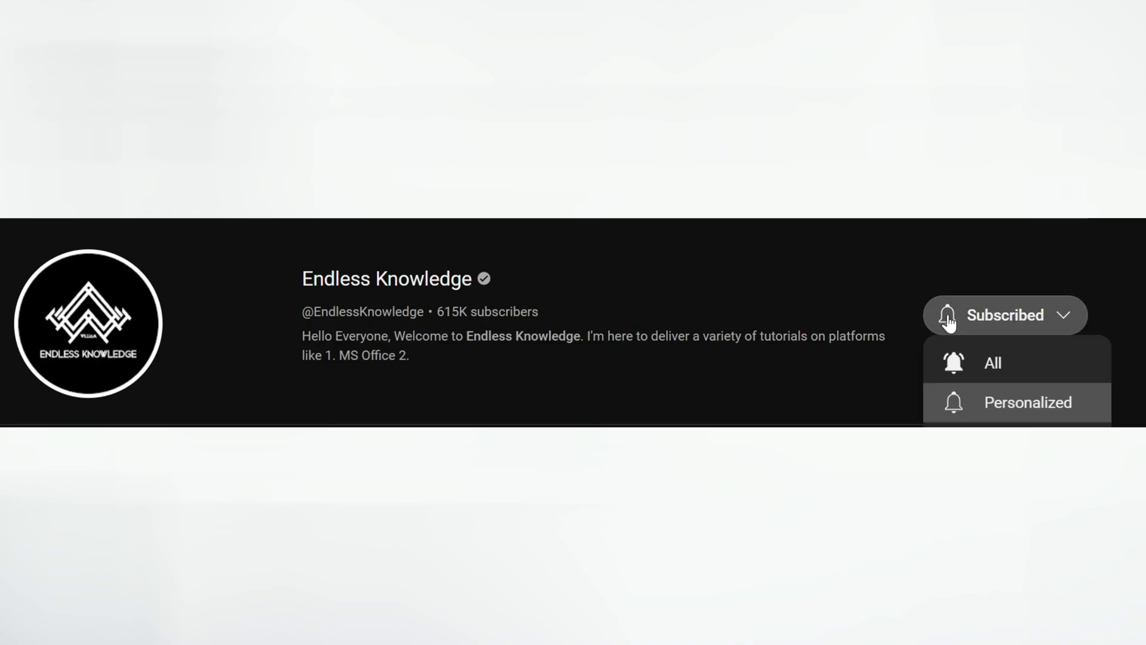
pyautogui.click(1016, 365)
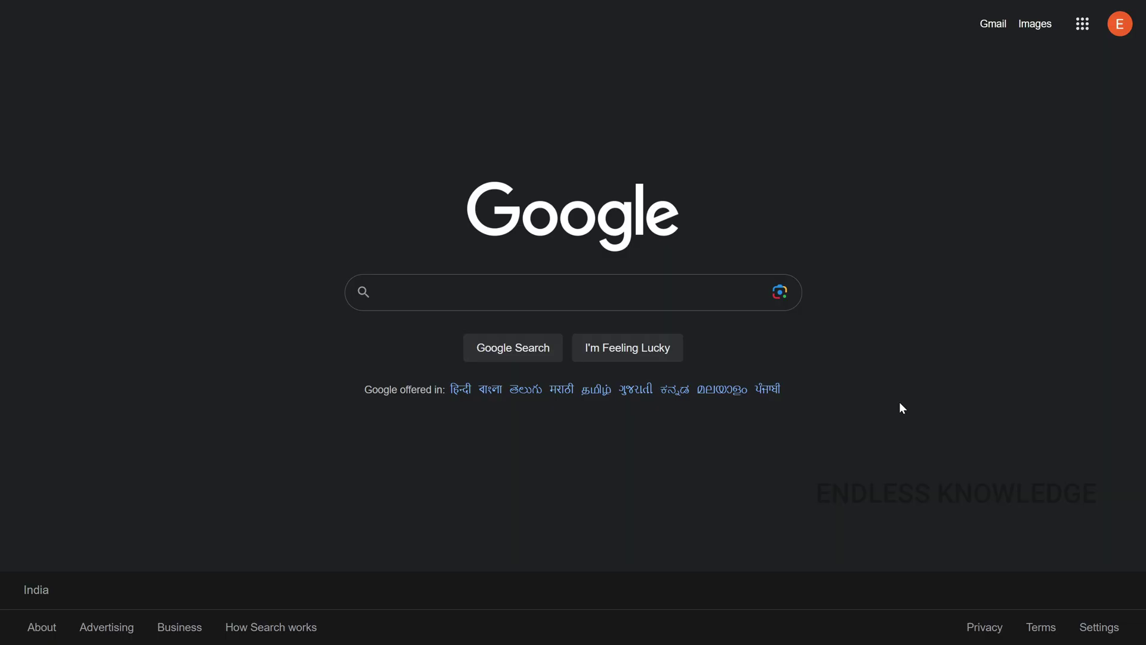
# - Search Google for 'elevenlabs ai' and open the official ElevenLabs site
pyautogui.click(622, 297)
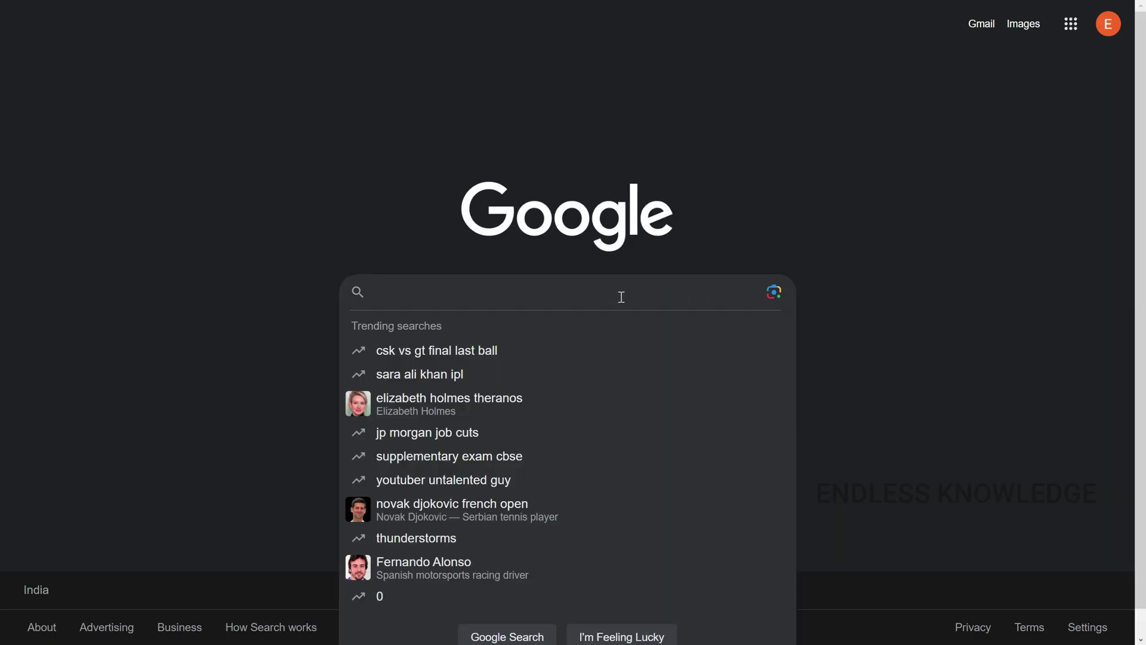
pyautogui.write('elevenlabs ai')
pyautogui.press('Return')
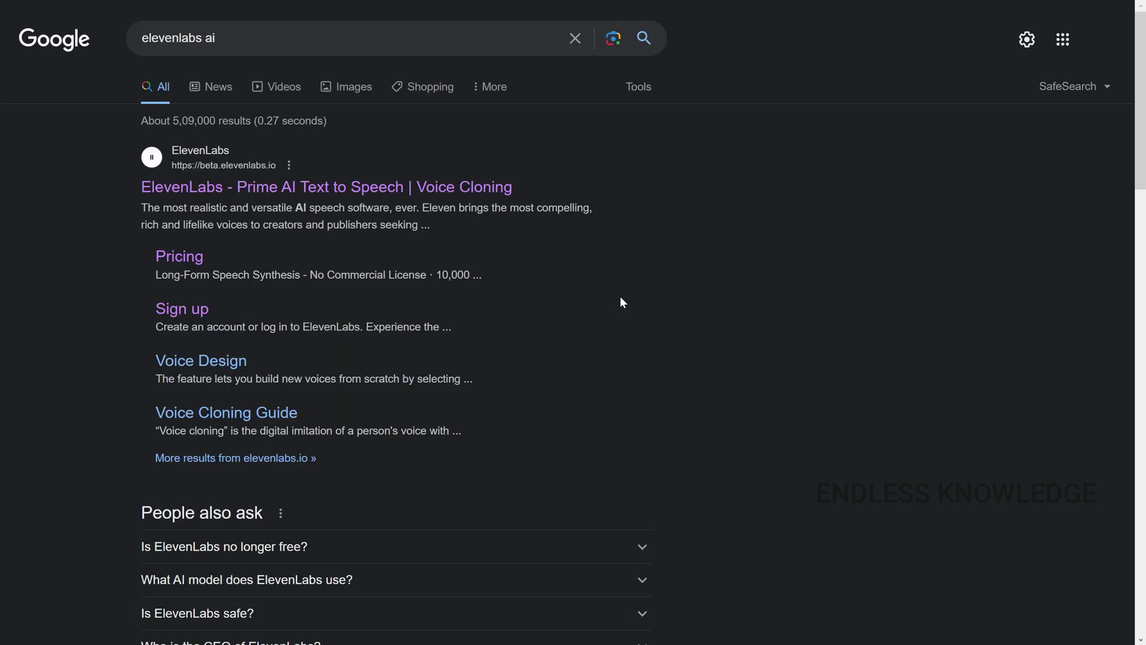
pyautogui.click(423, 191)
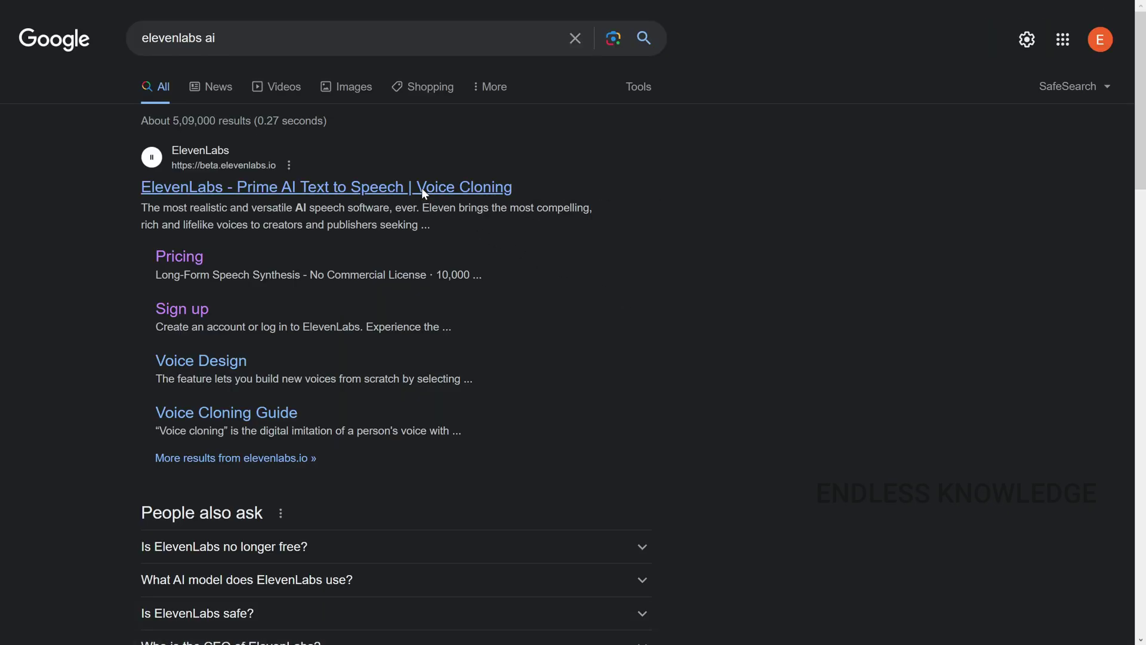
# - Paste the supercomputer paragraph into the homepage demo box, keeping premade/Adam as the voice
pyautogui.click(577, 262)
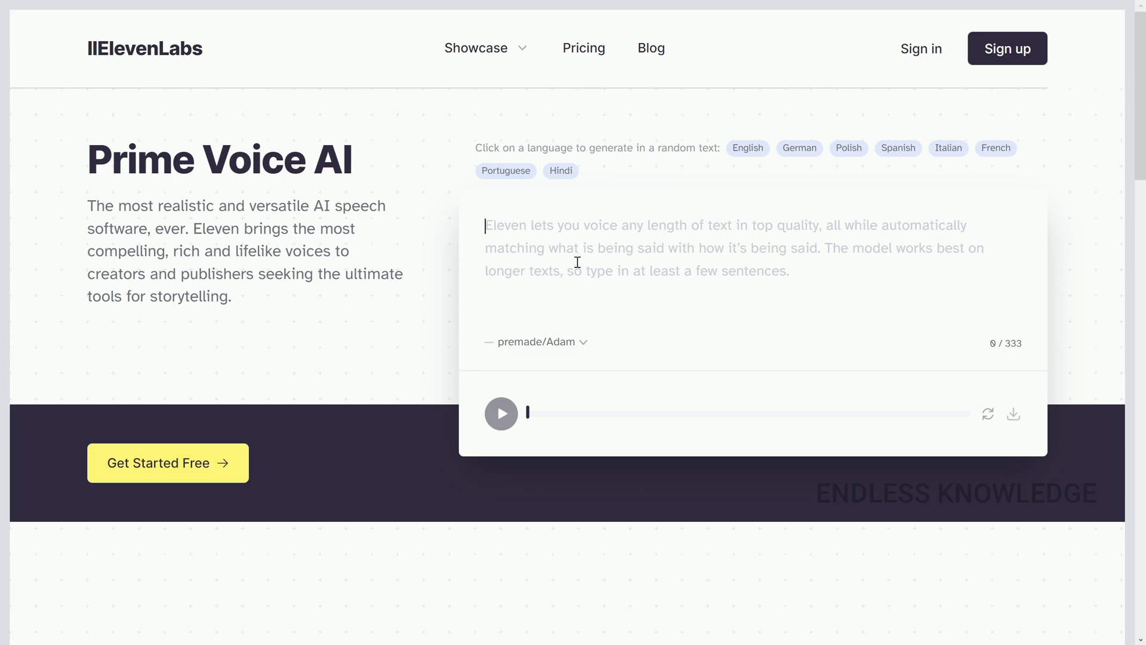
pyautogui.write('Supercomputers are high-performance computing systems designed to solve complex problems and process large amounts of data at extremely fast speeds. They are typically built using thousands or even millions of interconnected processors working together in parallel.')
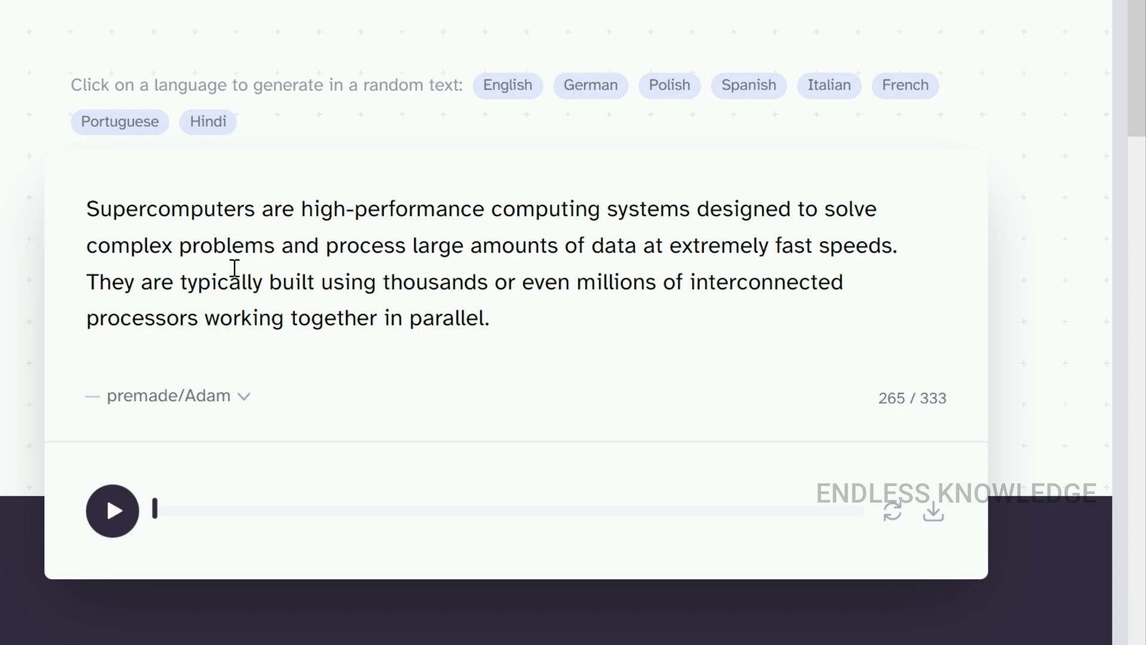
pyautogui.click(247, 398)
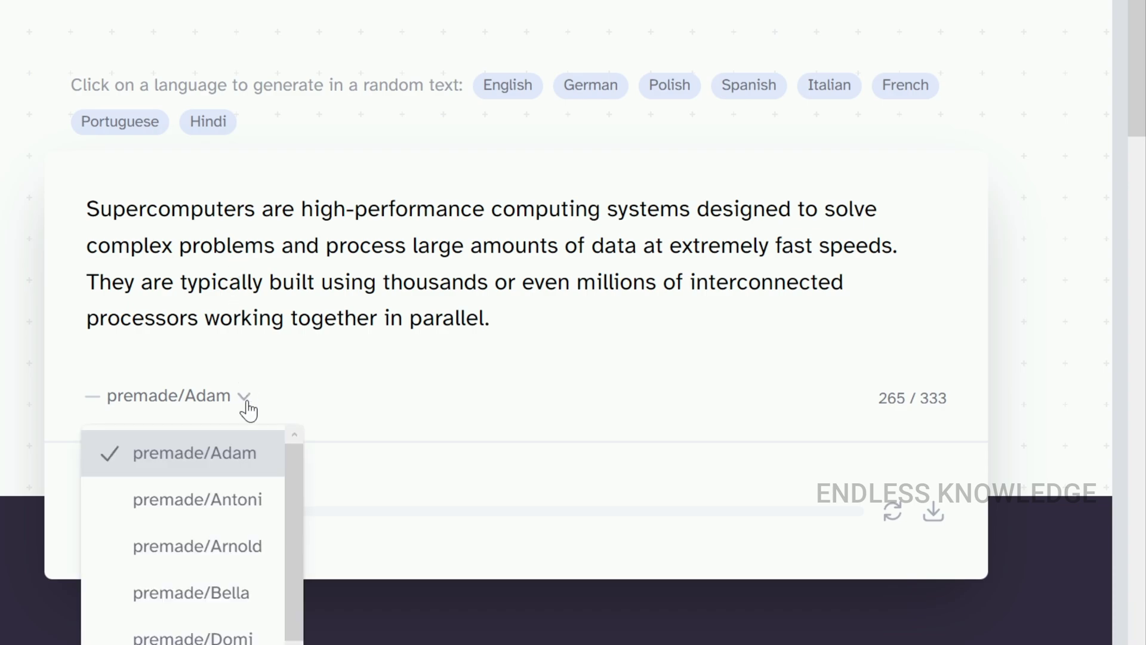
pyautogui.scroll(-2, 257, 516)
pyautogui.scroll(2, 257, 521)
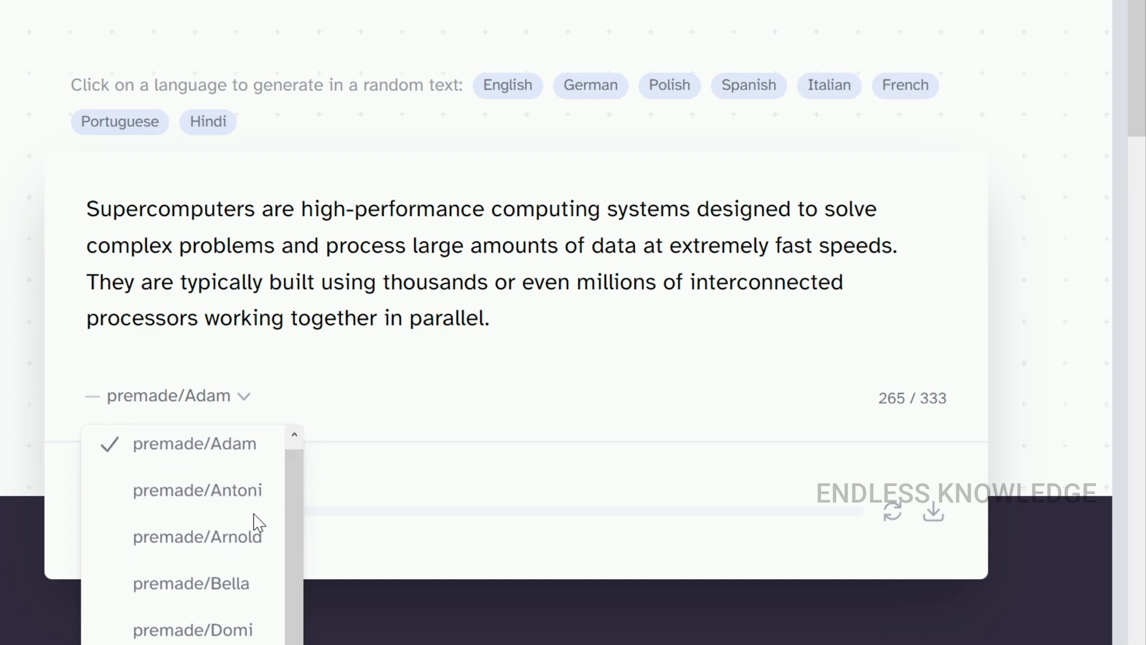
pyautogui.click(233, 453)
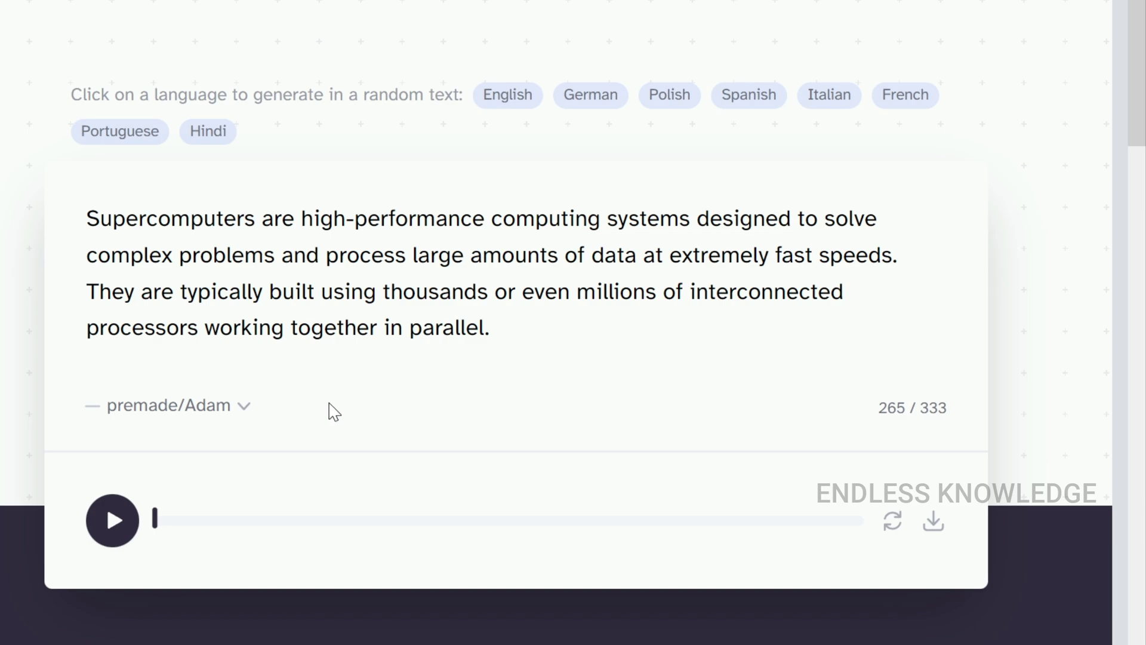
# - Play the Adam reading, add a comma after 'systems', then replay the edited paragraph
pyautogui.click(112, 520)
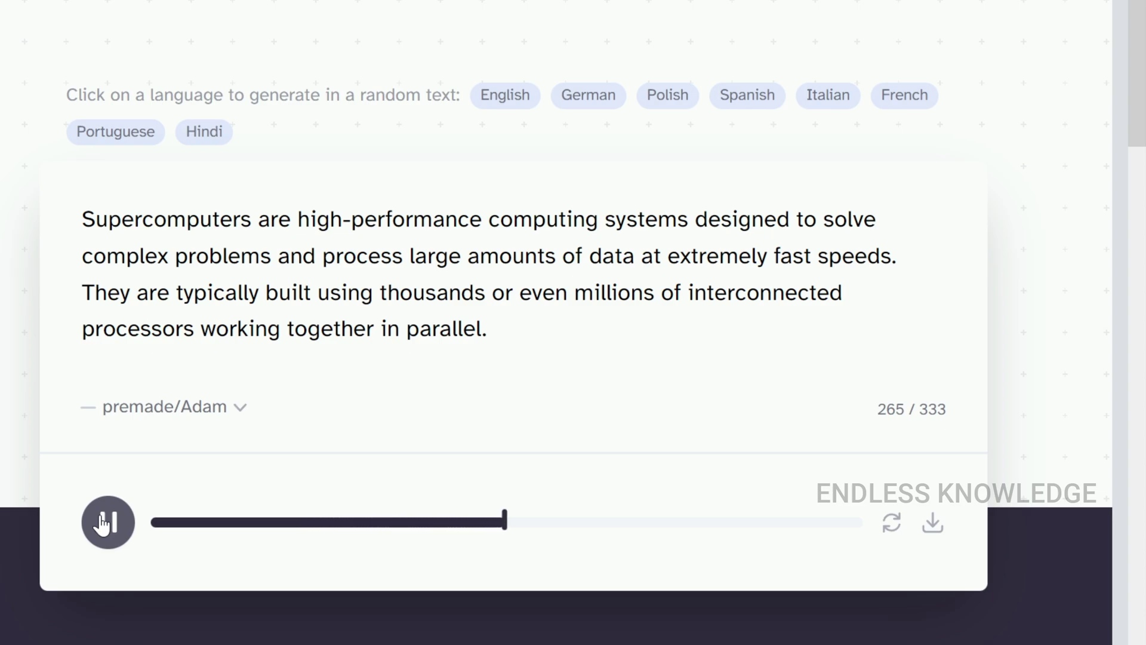
pyautogui.click(103, 524)
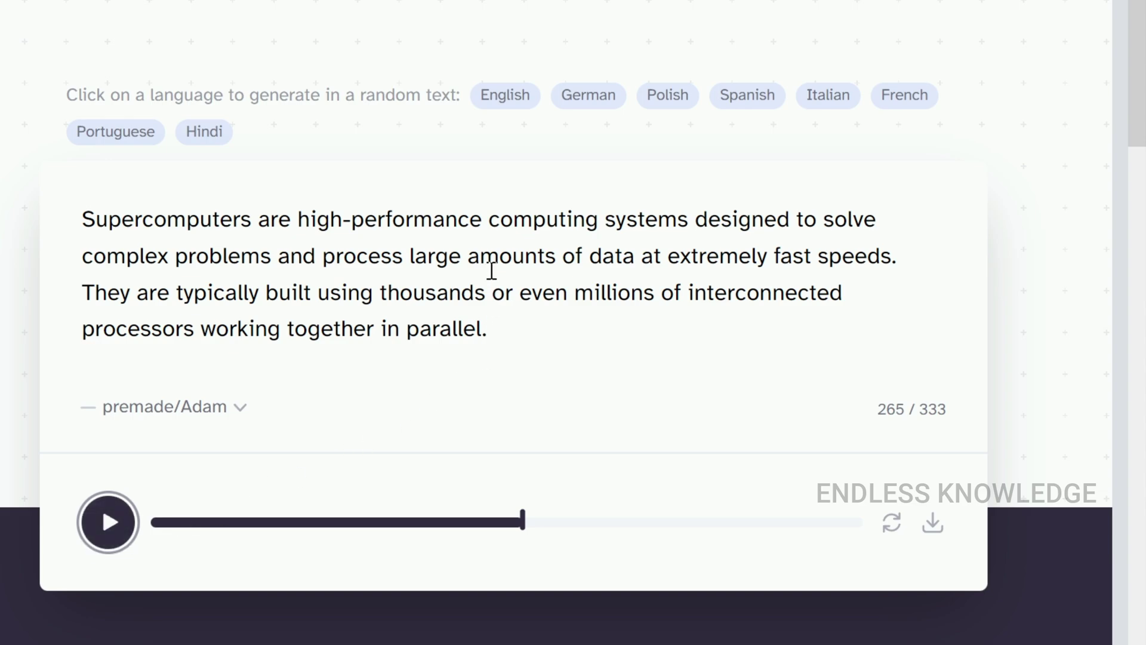
pyautogui.click(484, 224)
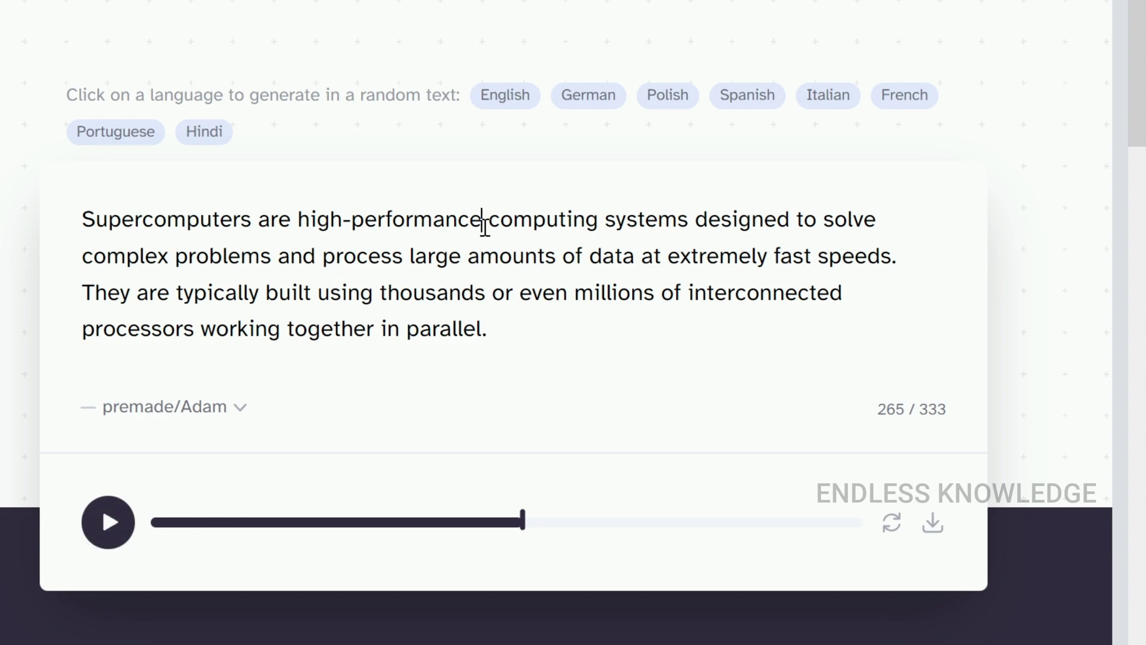
pyautogui.click(688, 222)
pyautogui.write(',')
pyautogui.click(106, 524)
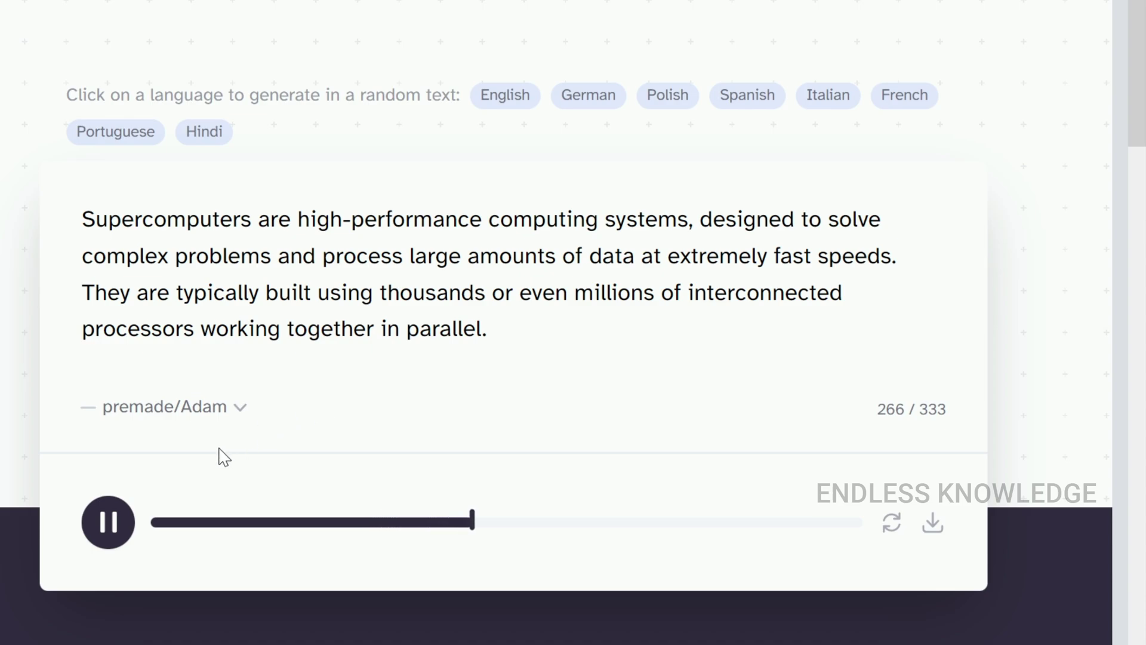
pyautogui.click(107, 523)
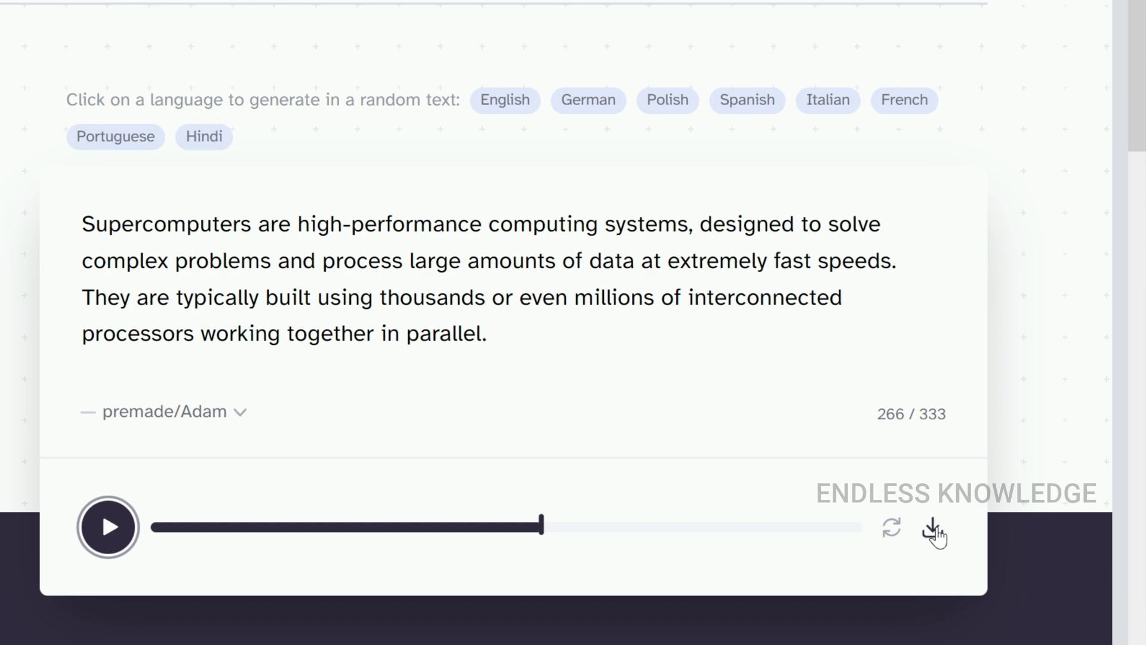
# - Switch the voice to premade/Bella, play it partway, and download it as premade_Bella.mp3
pyautogui.click(240, 416)
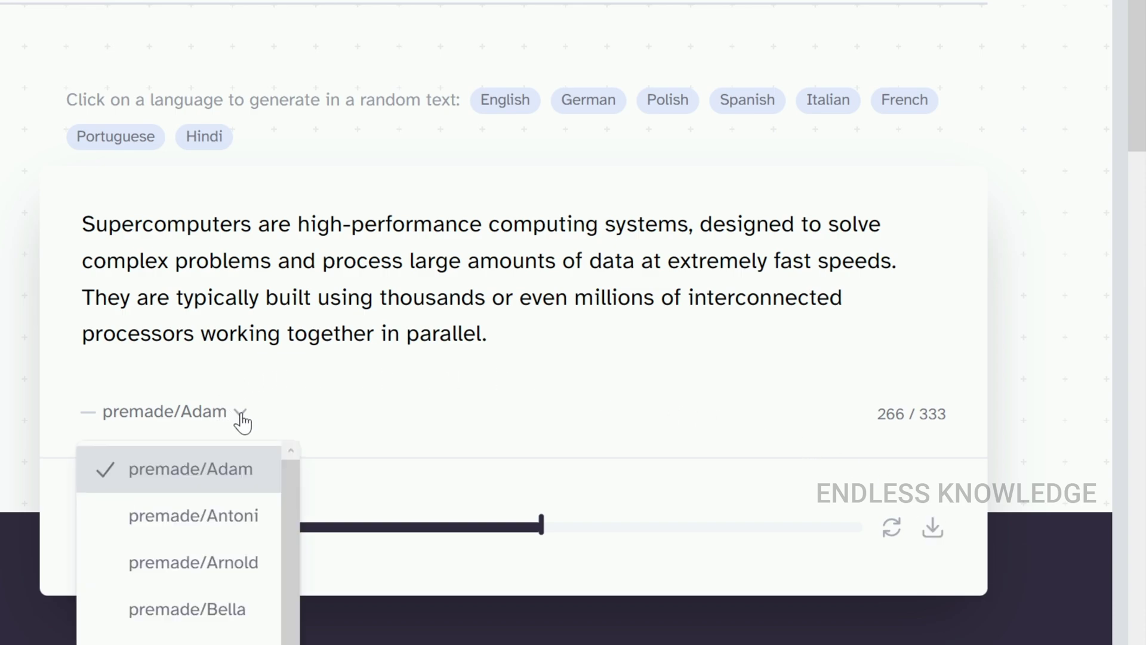
pyautogui.click(230, 606)
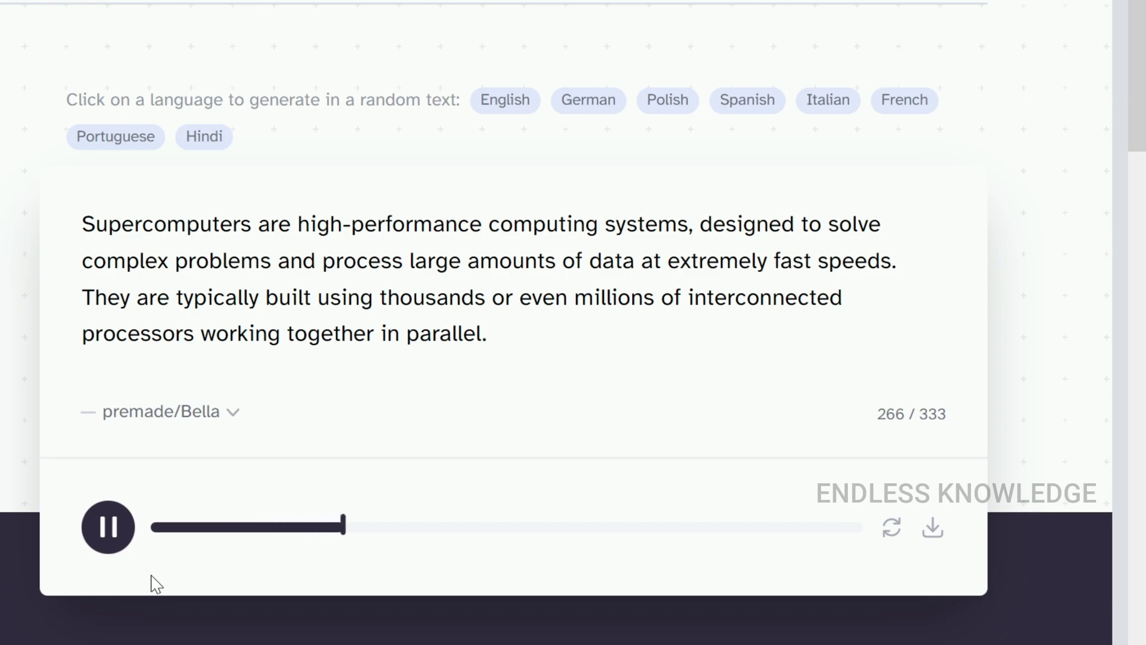
pyautogui.click(108, 527)
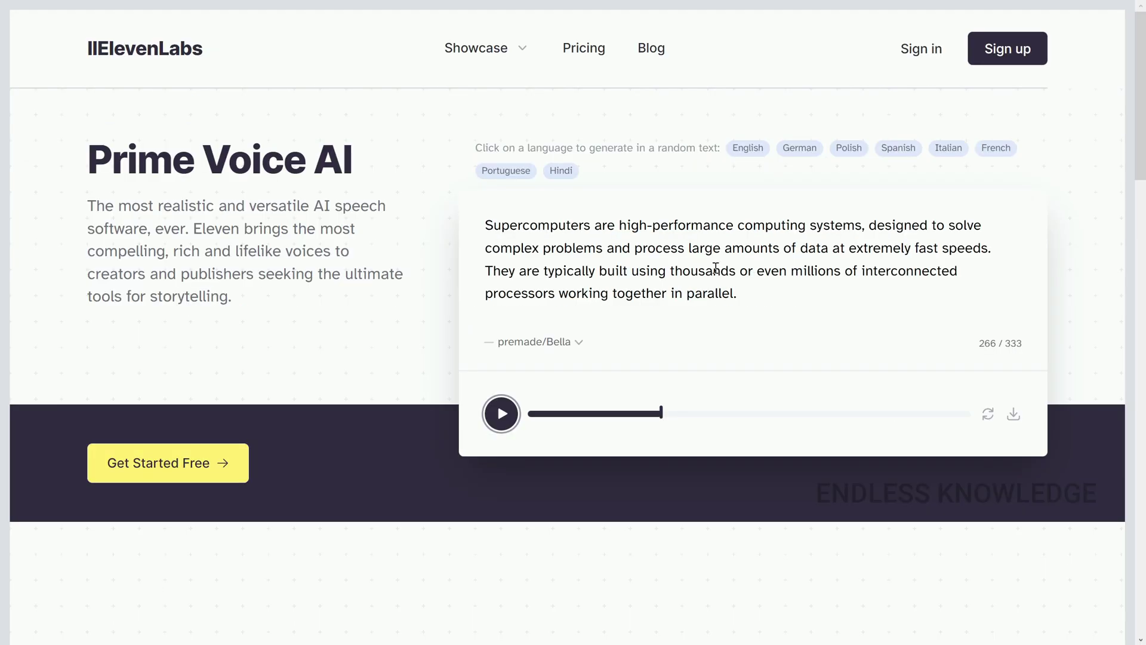
pyautogui.click(1015, 415)
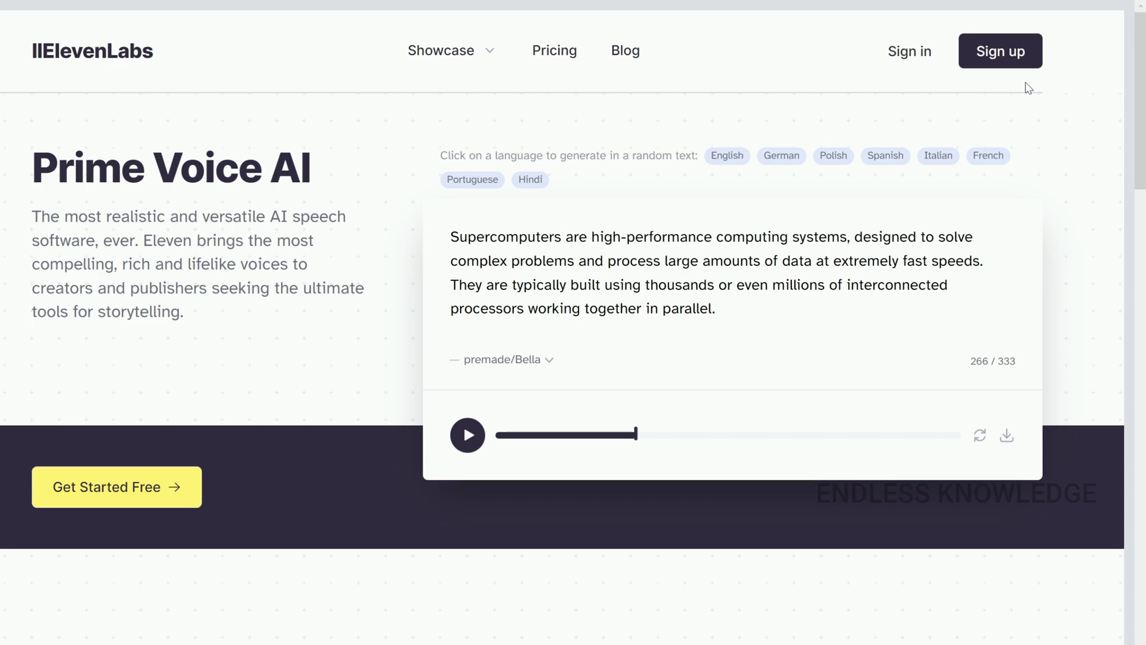
# - Start ElevenLabs sign-up and agree to the terms of service
pyautogui.click(1012, 56)
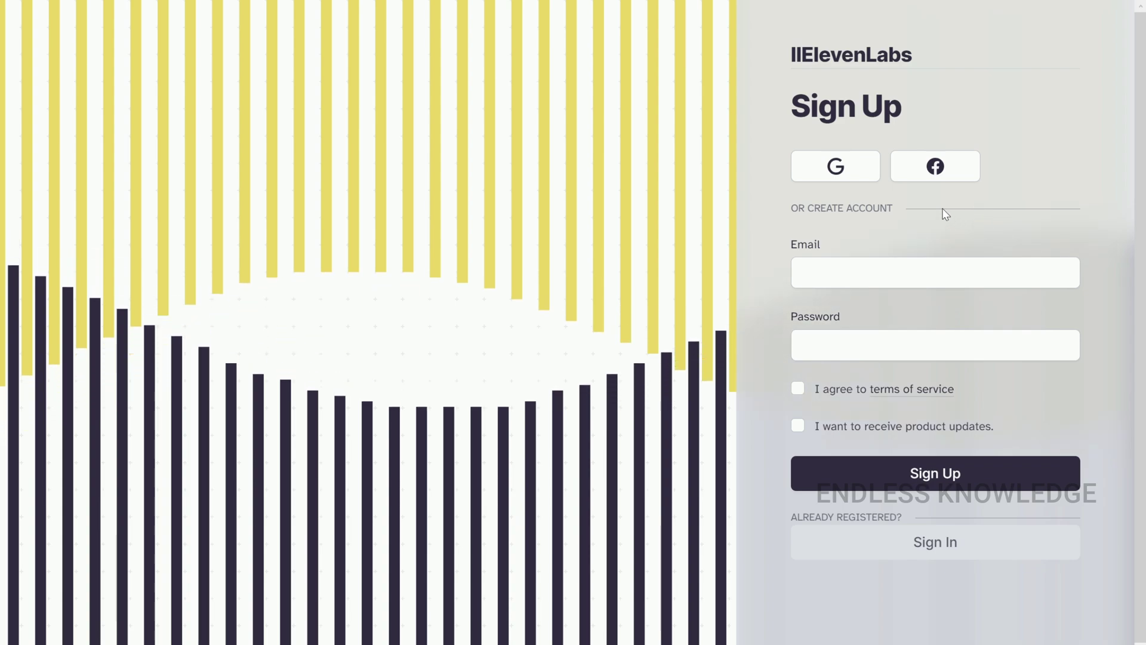
pyautogui.click(801, 390)
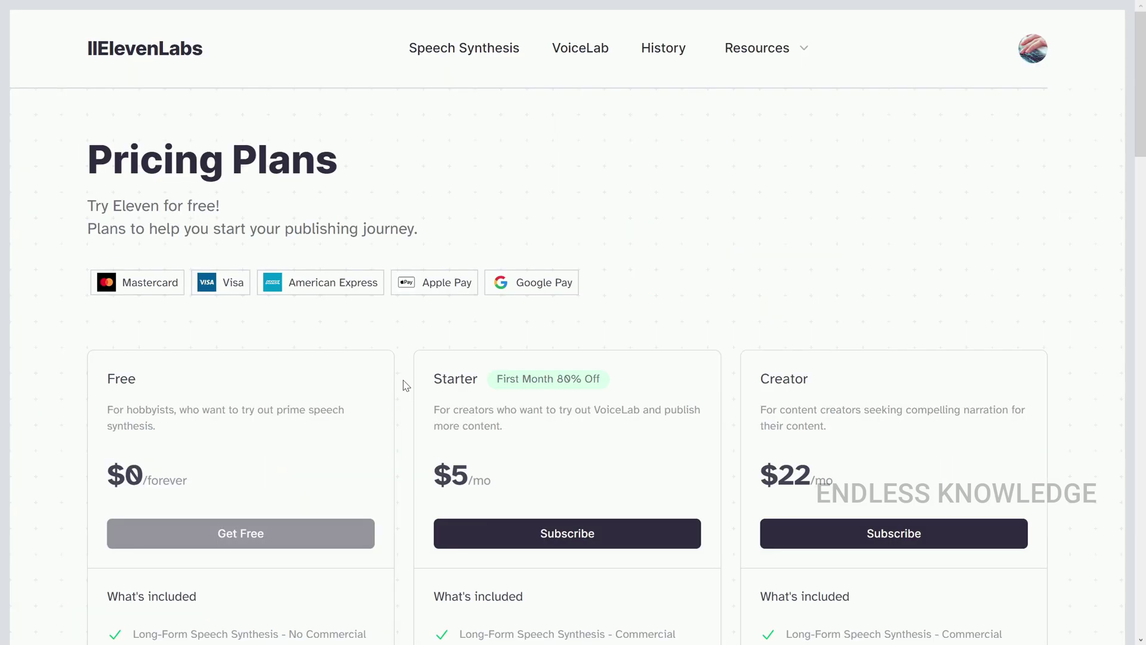
pyautogui.scroll(-14, 406, 385)
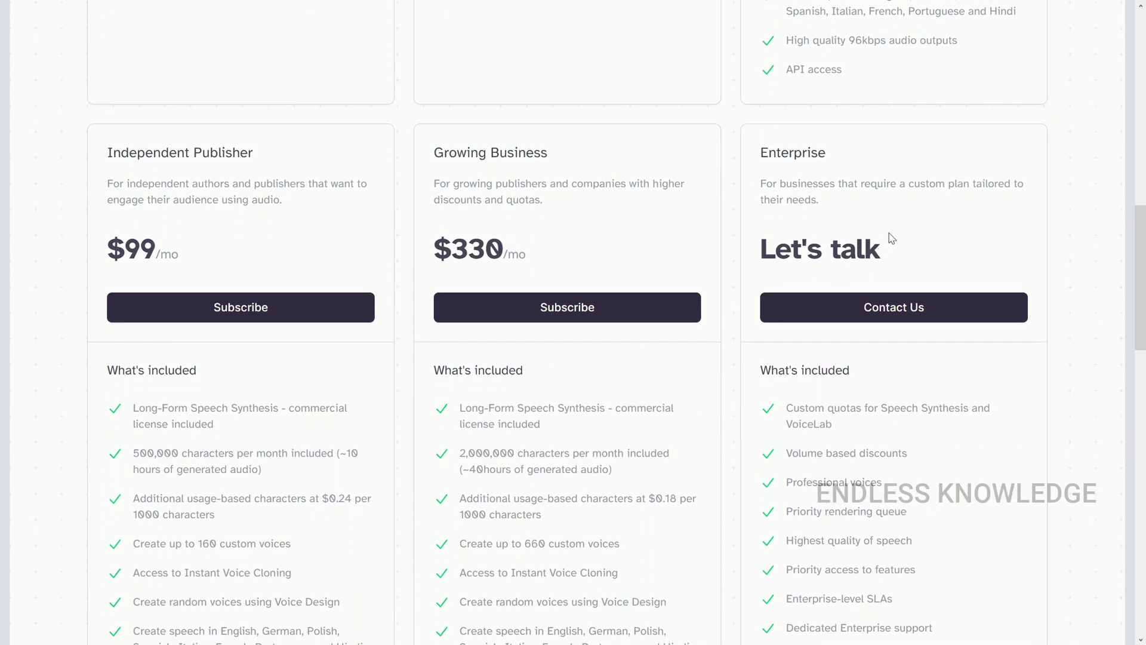
pyautogui.scroll(-3, 948, 268)
pyautogui.scroll(-7, 948, 292)
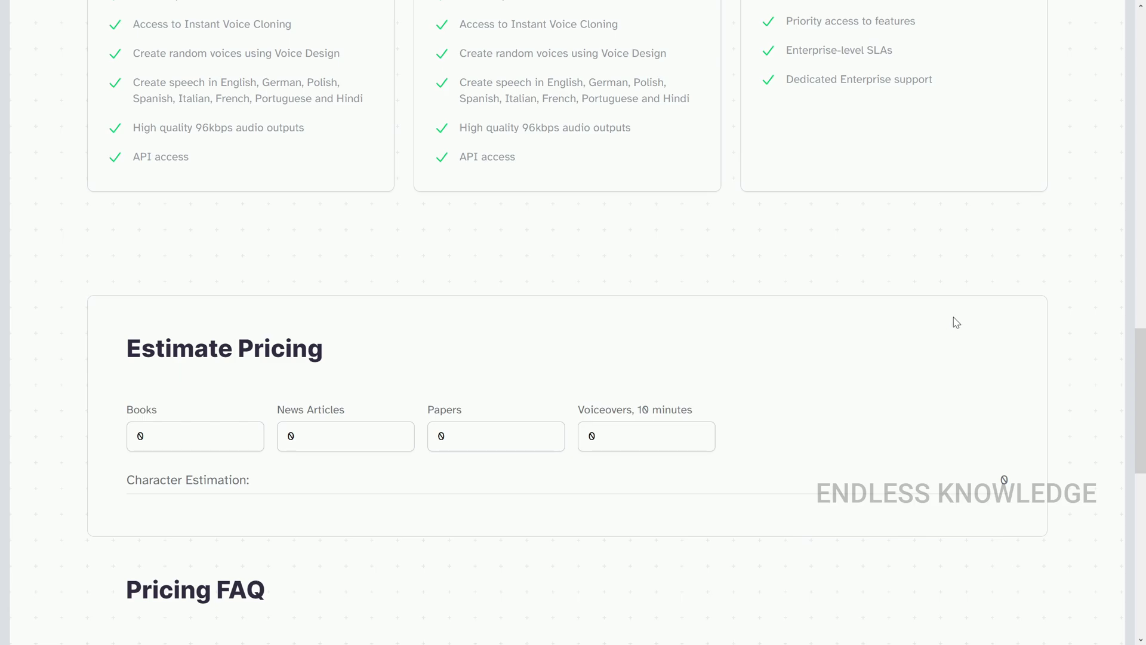
pyautogui.scroll(7, 1048, 288)
pyautogui.scroll(5, 1048, 287)
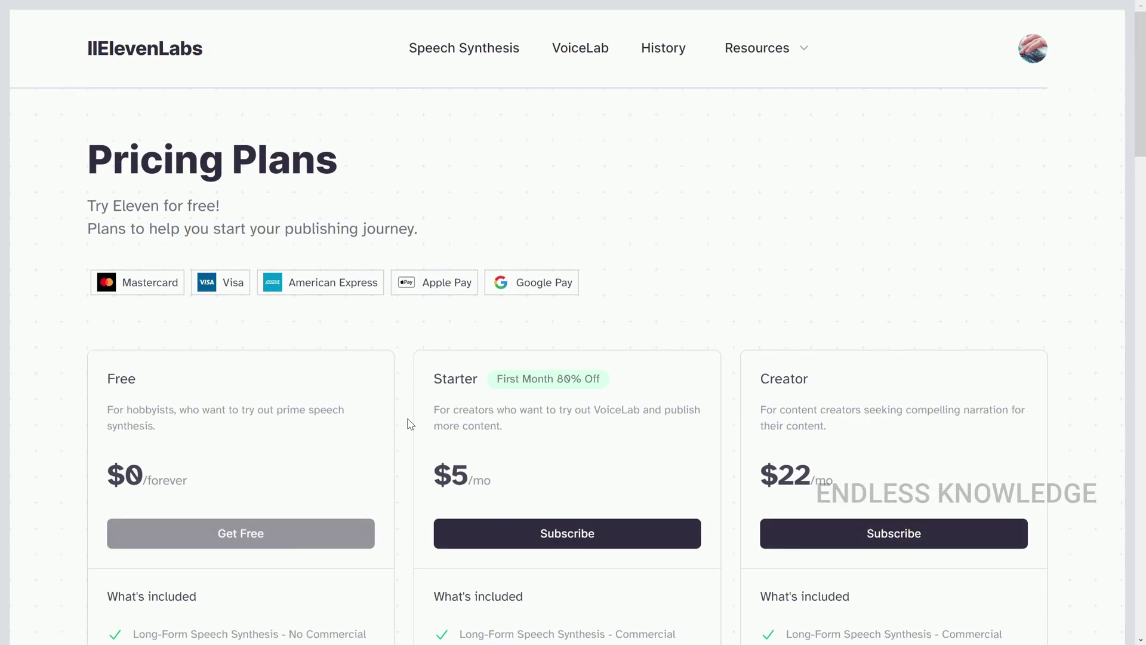
pyautogui.scroll(-4, 410, 423)
pyautogui.scroll(4, 410, 424)
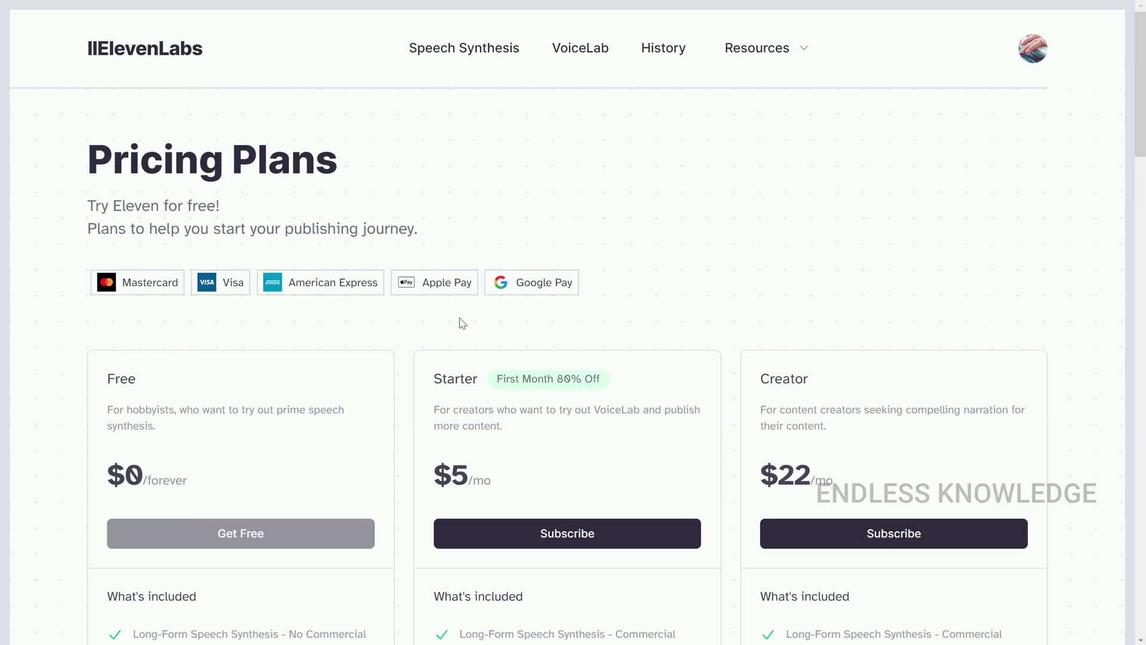
# - Paste the supercomputer paragraph into the Speech Synthesis text box
pyautogui.click(467, 55)
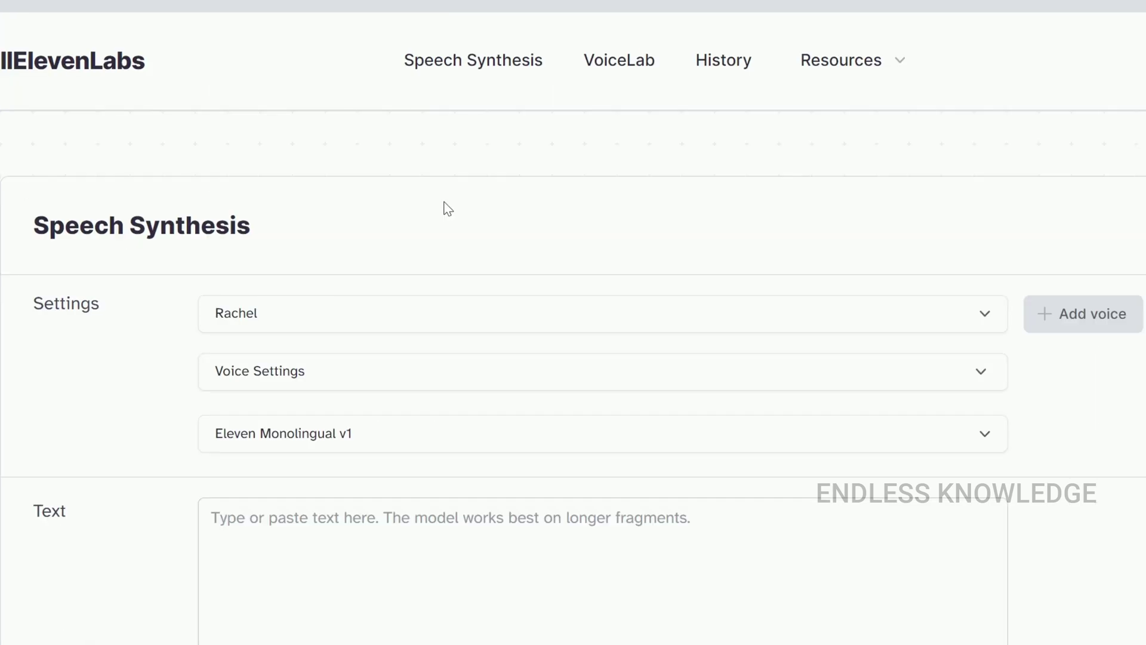
pyautogui.click(380, 483)
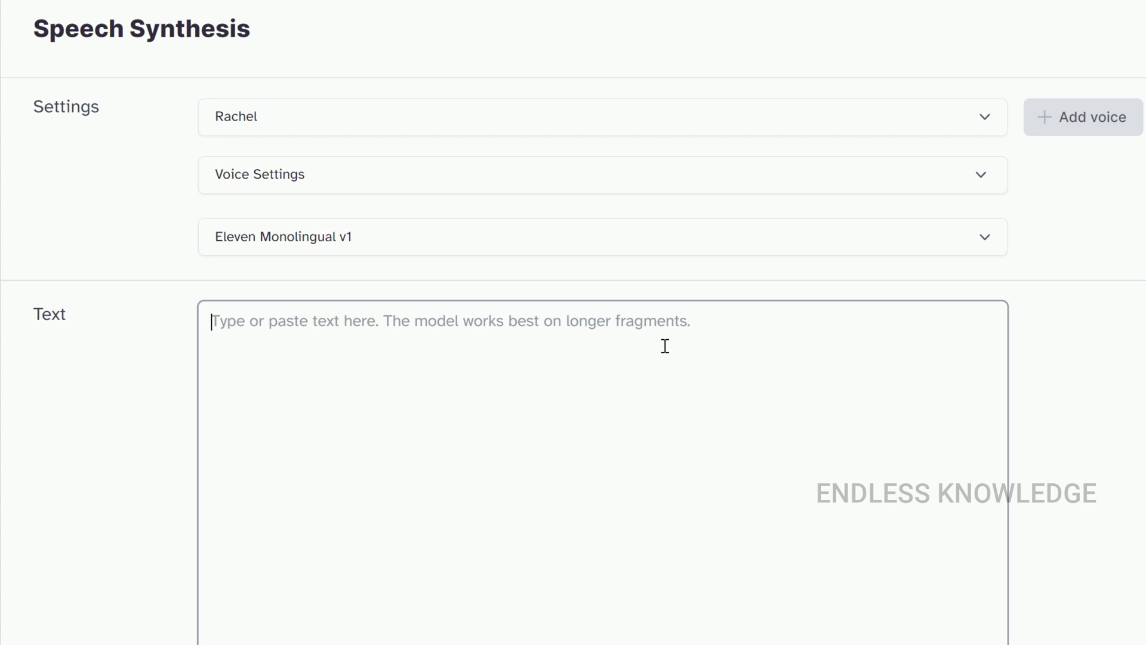
pyautogui.write('Supercomputers are high-performance computing systems designed to solve complex problems and process large amounts of data at extremely fast speeds. They are typically built using thousands or even millions of interconnected processors working together in parallel.')
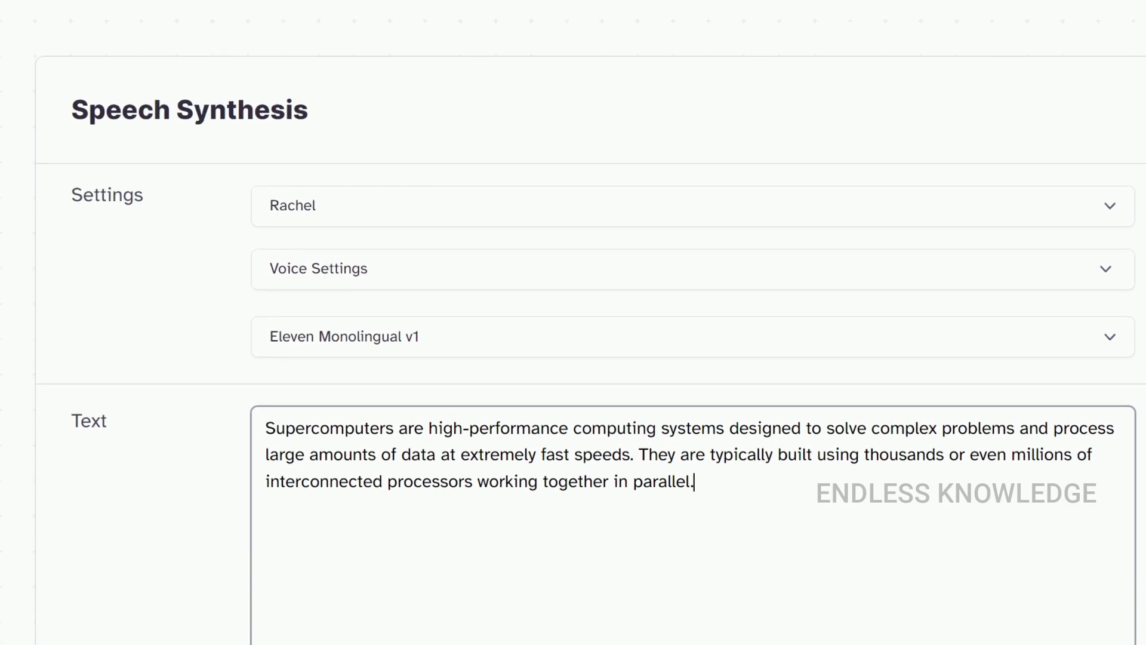
# - Choose premade/Adam as the voice and expand its Voice Settings
pyautogui.click(712, 210)
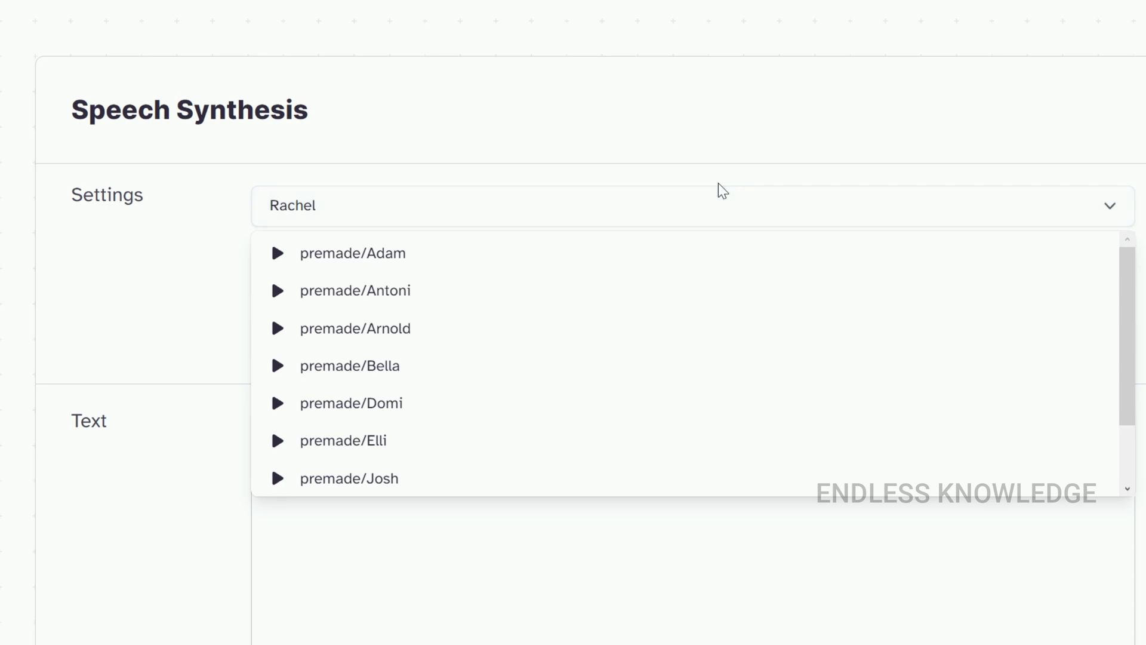
pyautogui.click(729, 181)
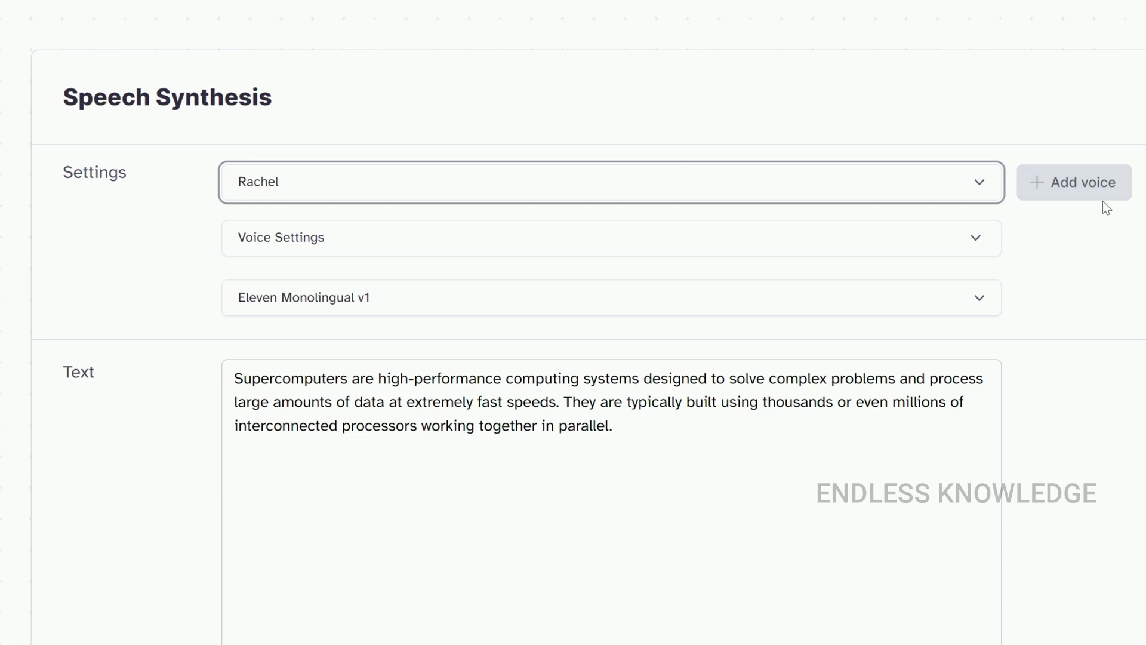
pyautogui.click(358, 185)
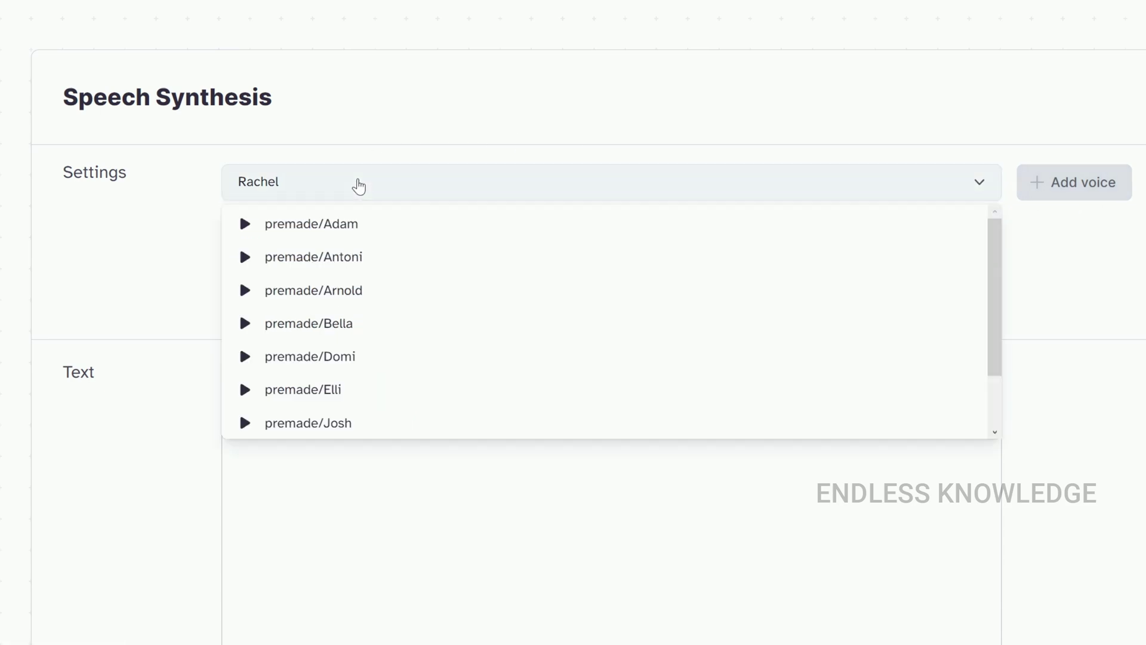
pyautogui.click(370, 227)
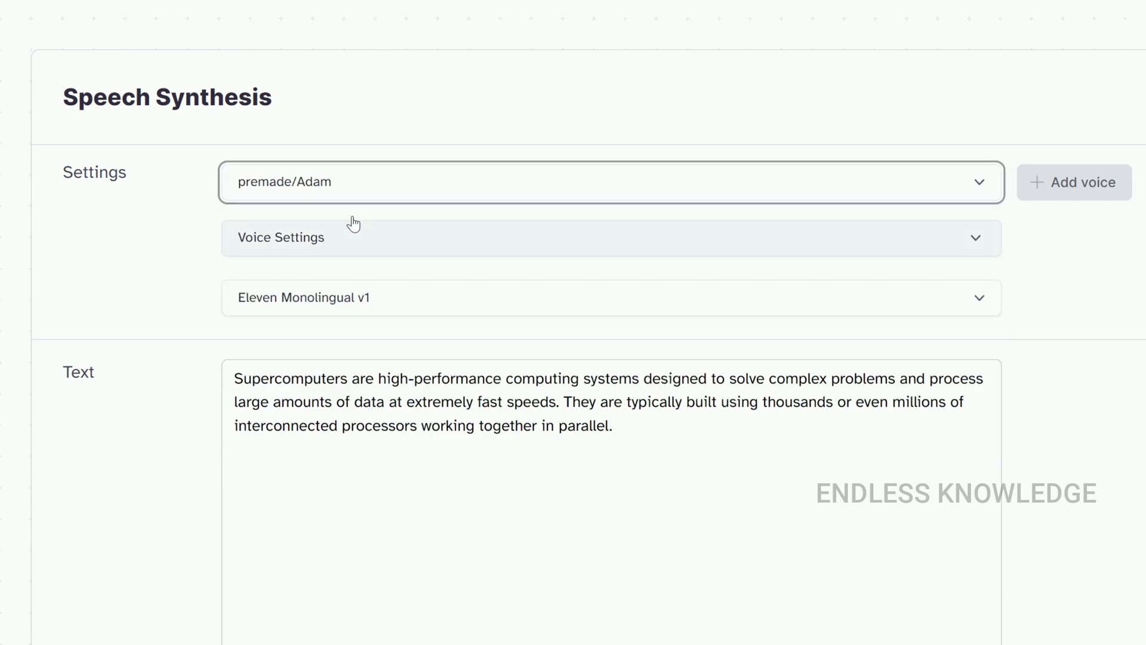
pyautogui.click(380, 242)
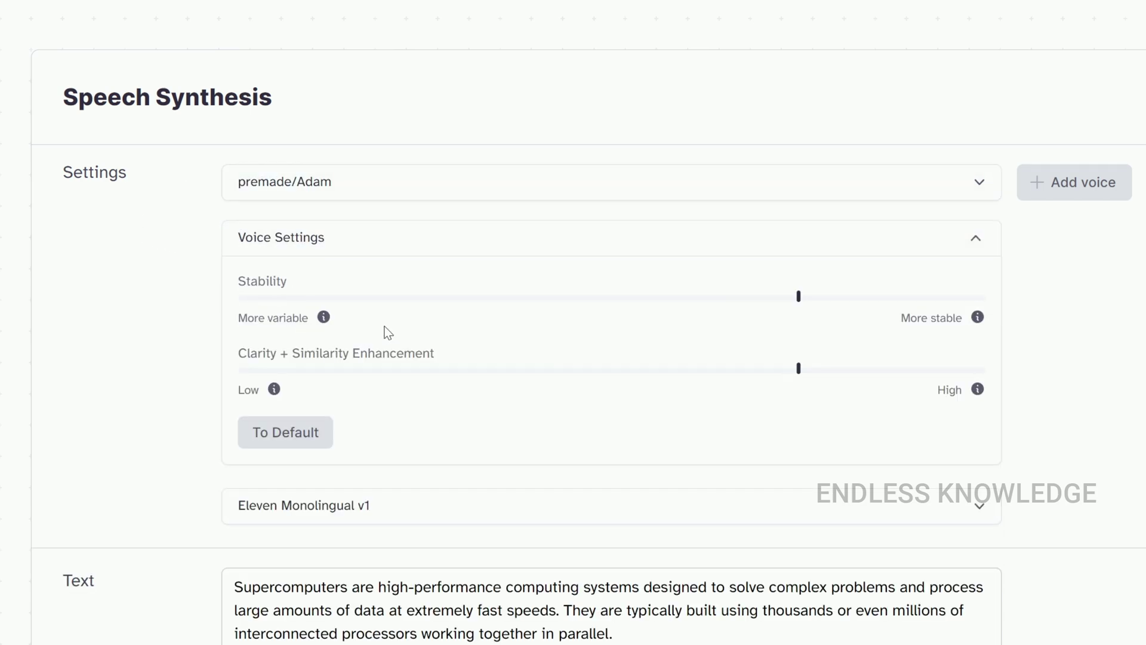
# - Try Stability around 67-77% and Clarity around 87%, reset to defaults, then preview premade/Antoni
pyautogui.moveTo(798, 299)
pyautogui.moveTo(798, 298); pyautogui.dragTo(740, 301)
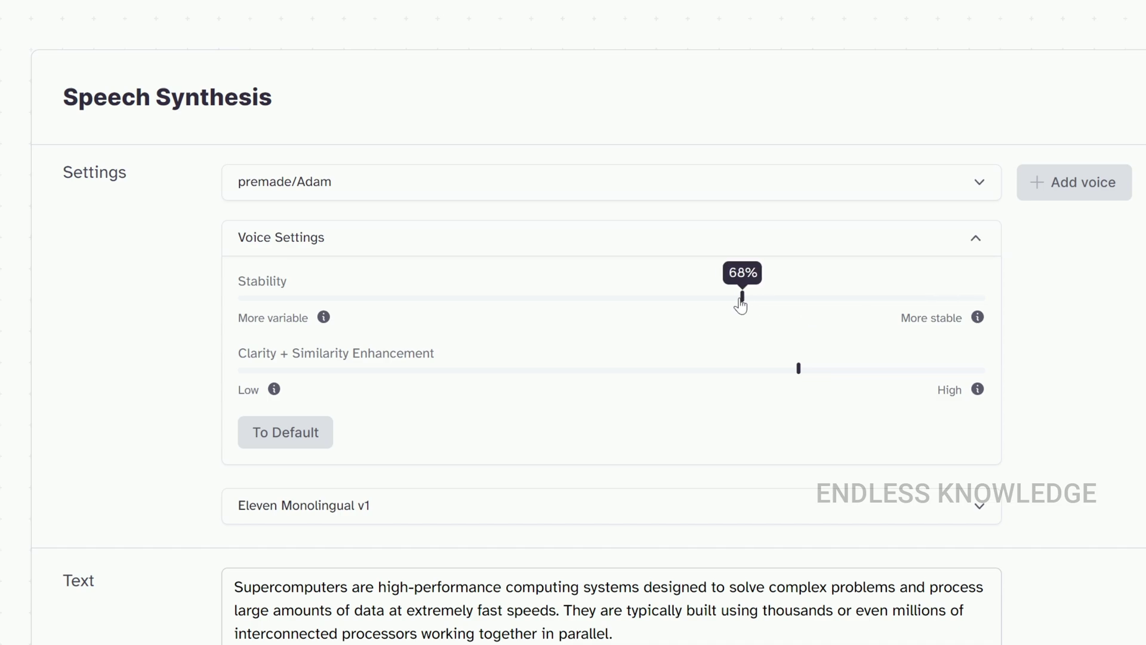
pyautogui.moveTo(799, 371)
pyautogui.moveTo(798, 372); pyautogui.dragTo(841, 377)
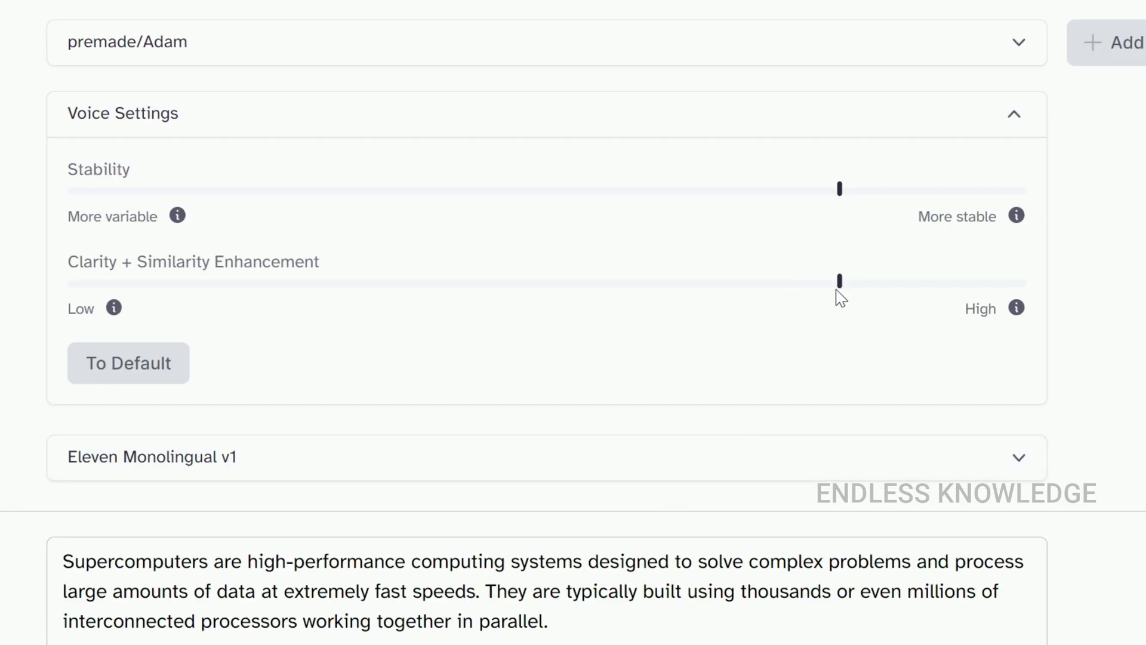
pyautogui.moveTo(844, 189); pyautogui.dragTo(786, 203)
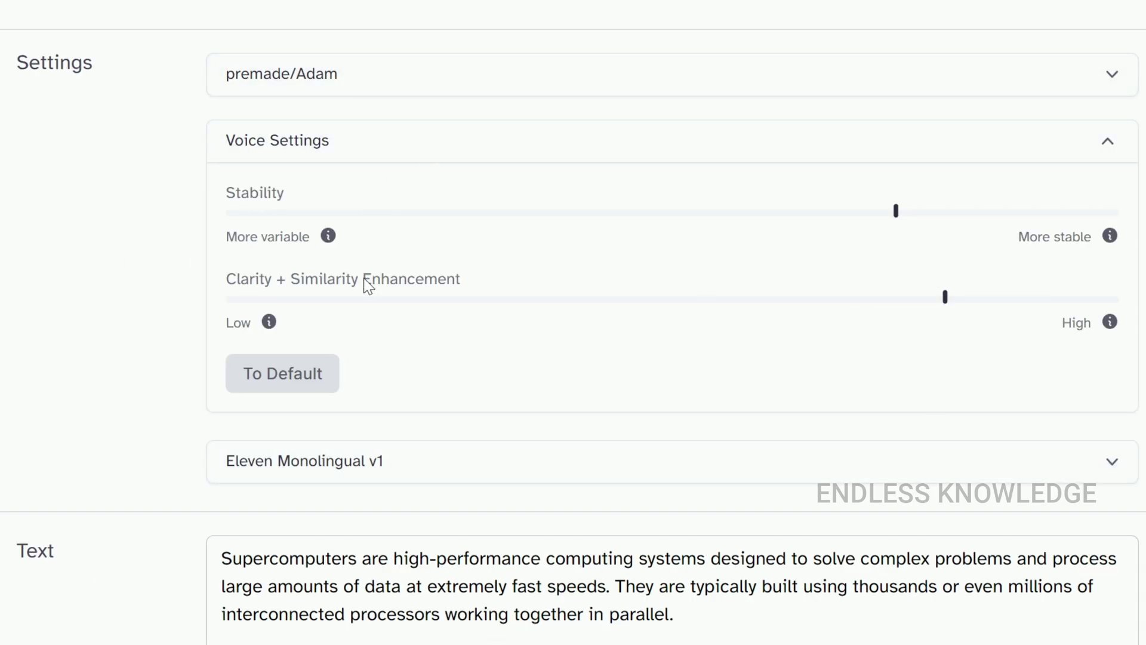
pyautogui.click(308, 380)
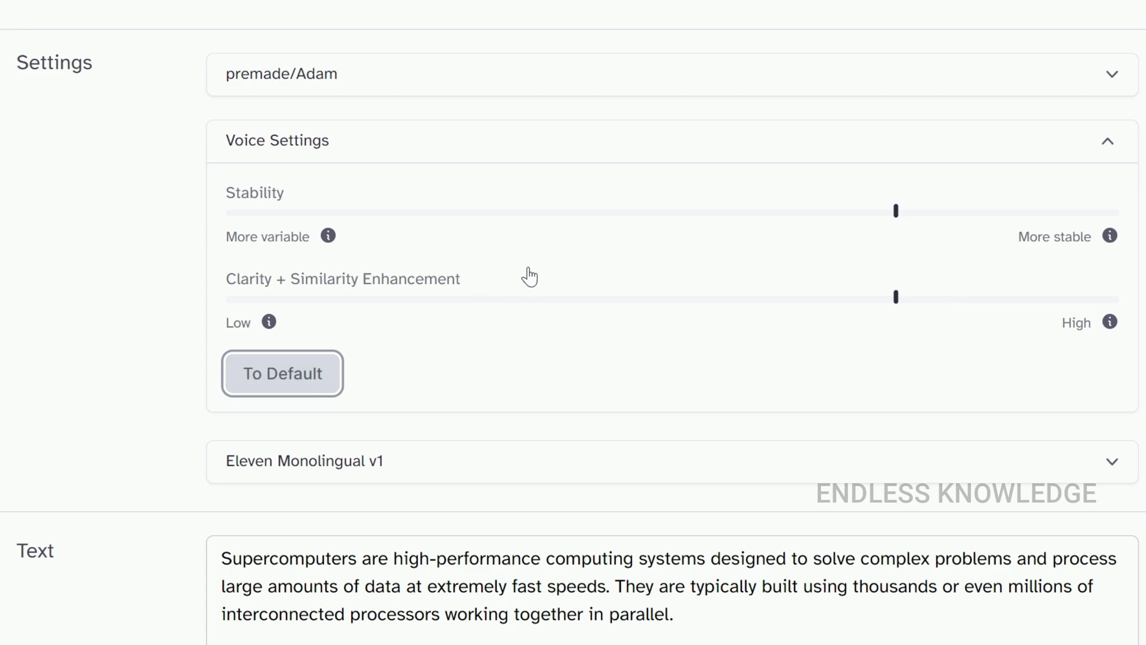
pyautogui.click(1114, 87)
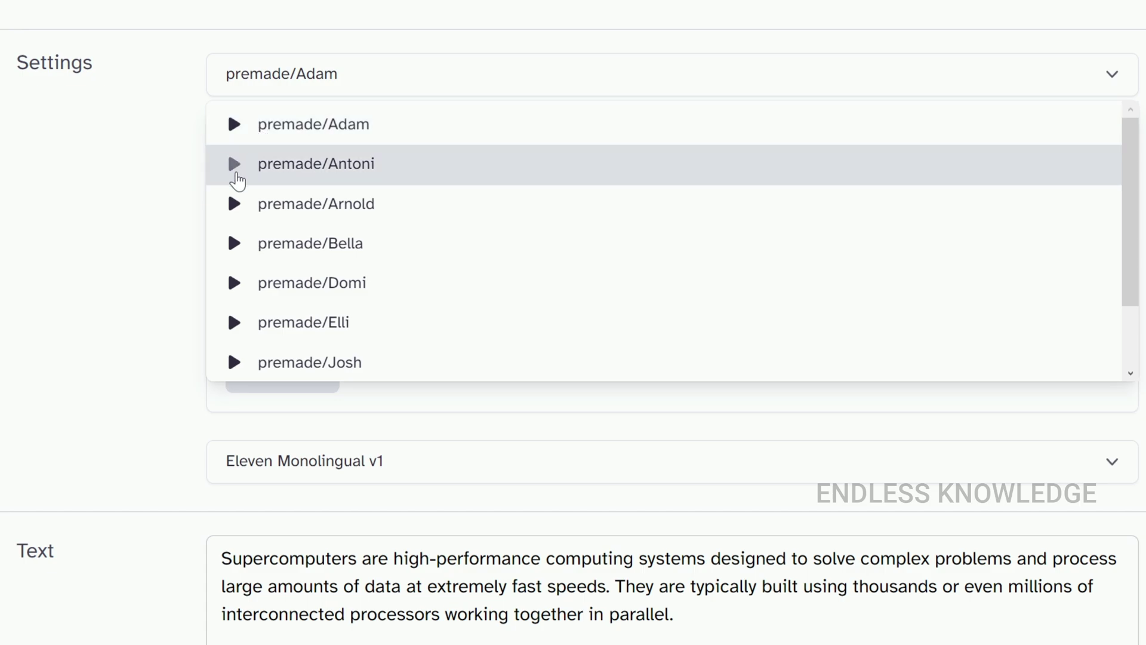
pyautogui.click(235, 166)
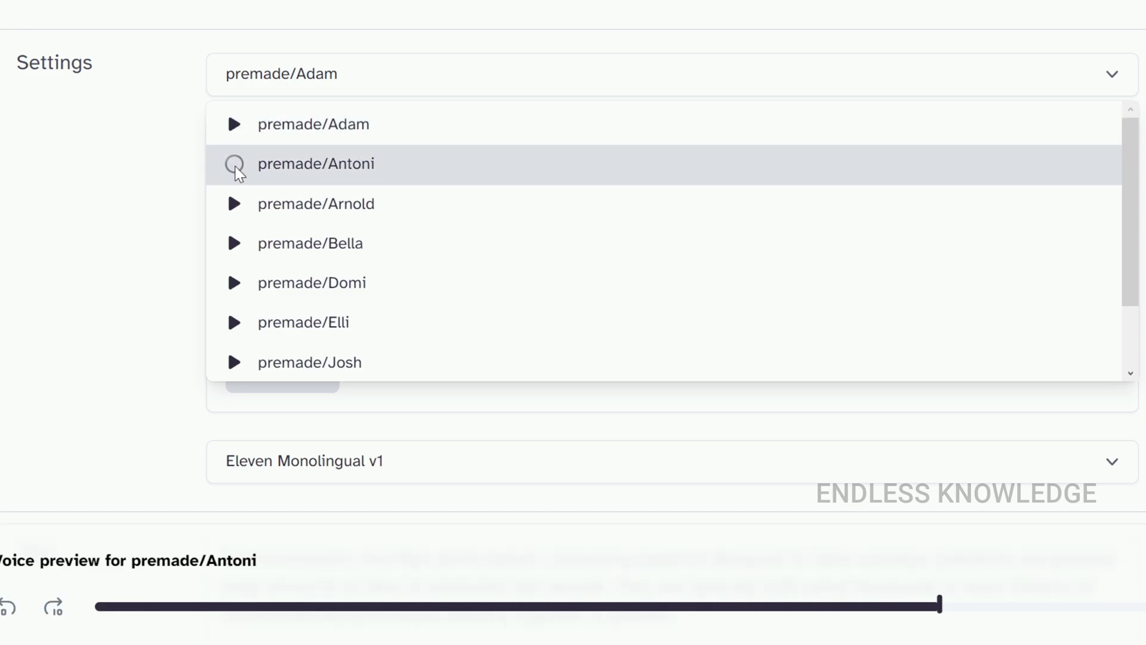
# - Preview the premade Arnold, Bella, Adam and Elli voice samples
pyautogui.click(234, 204)
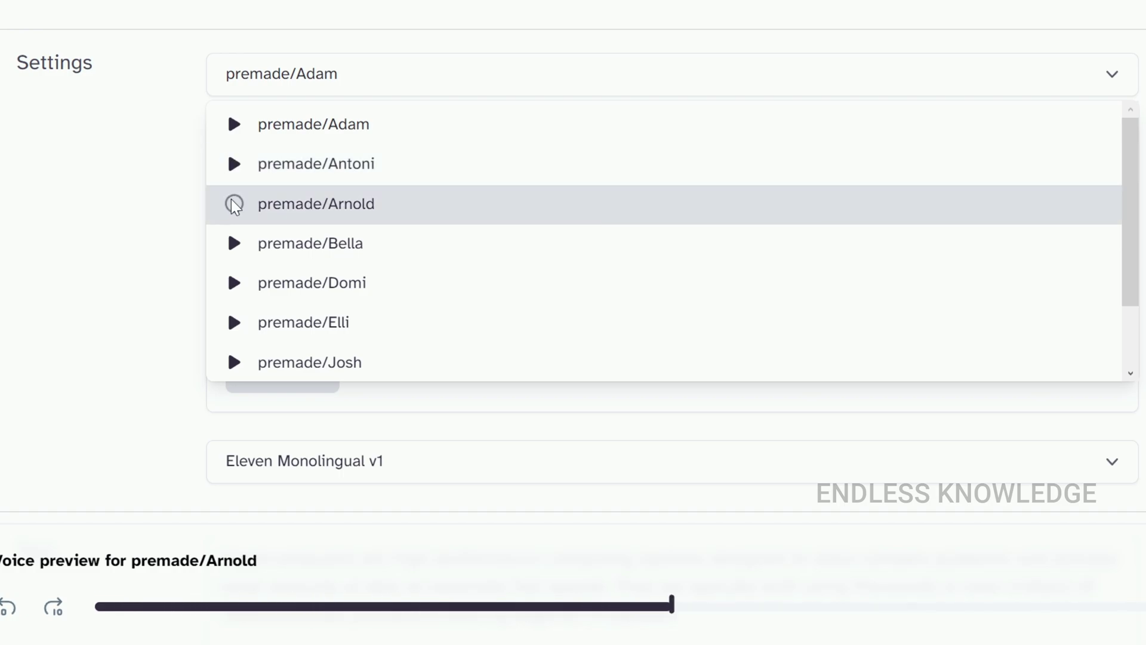
pyautogui.click(235, 242)
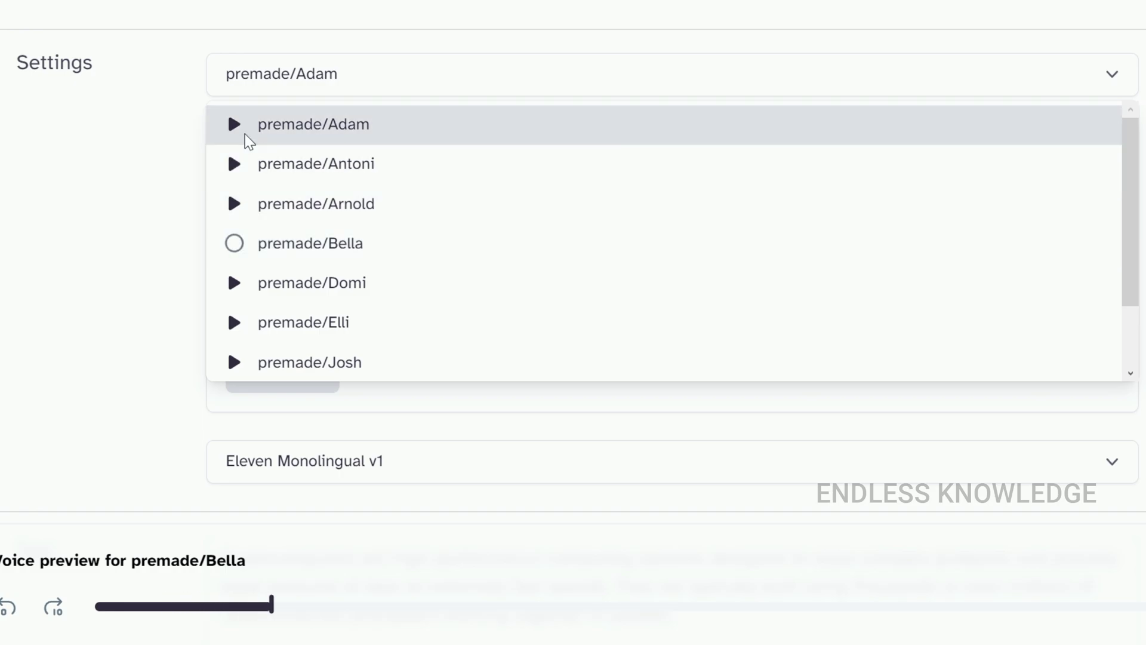
pyautogui.click(236, 128)
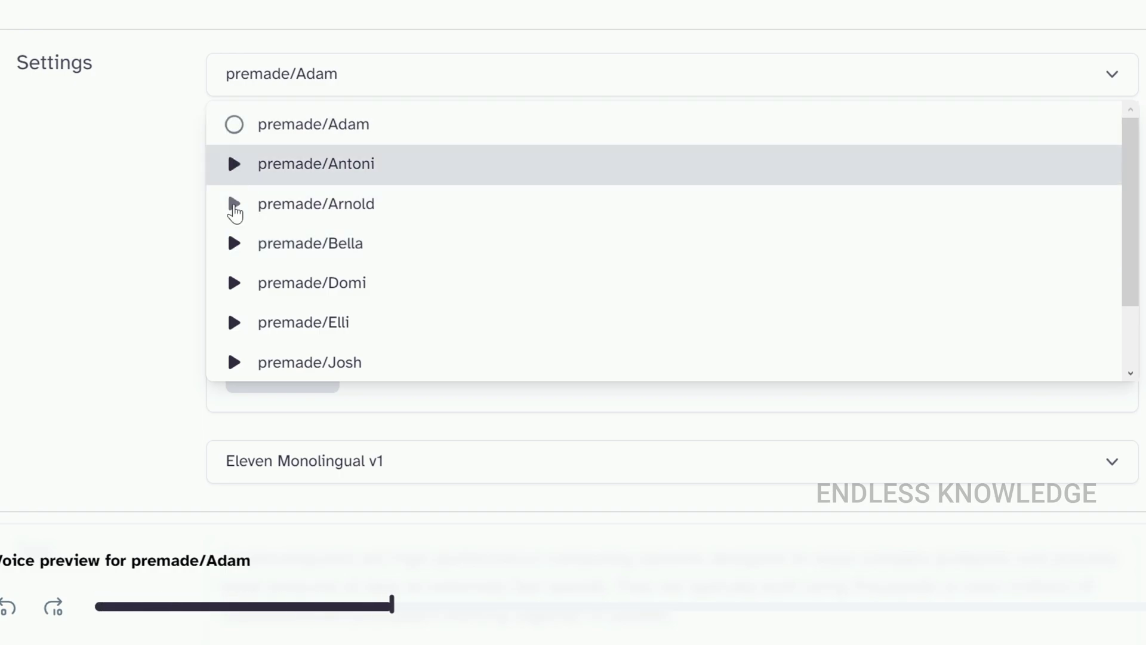
pyautogui.click(230, 326)
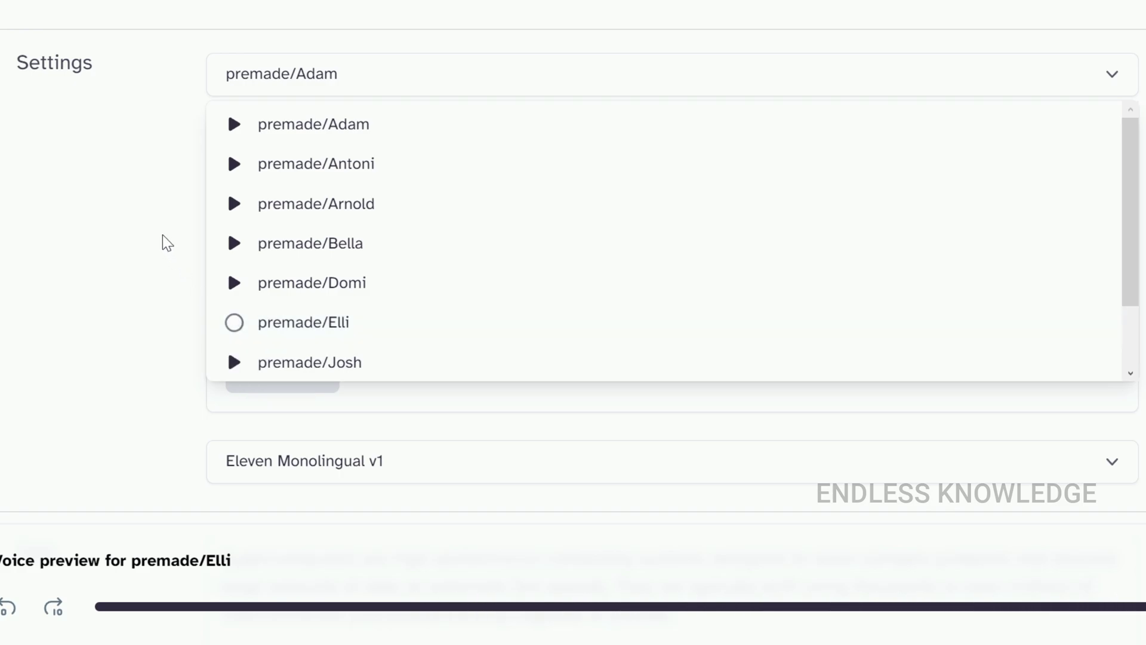
# - Select premade/Elli as the speaking voice
pyautogui.click(163, 234)
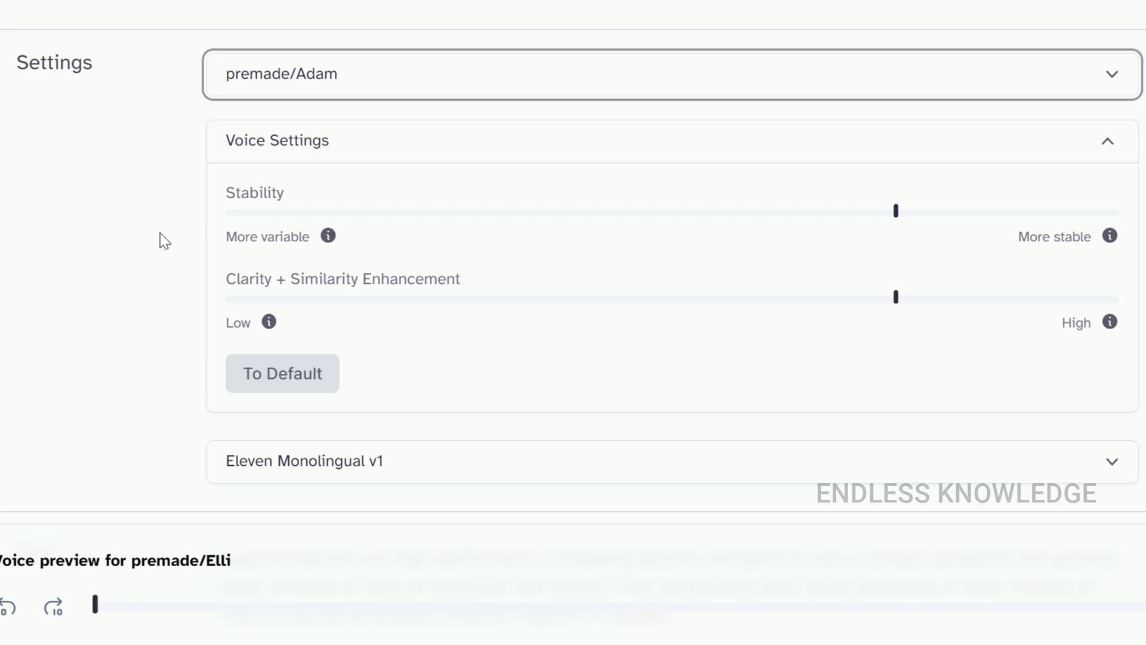
pyautogui.click(304, 80)
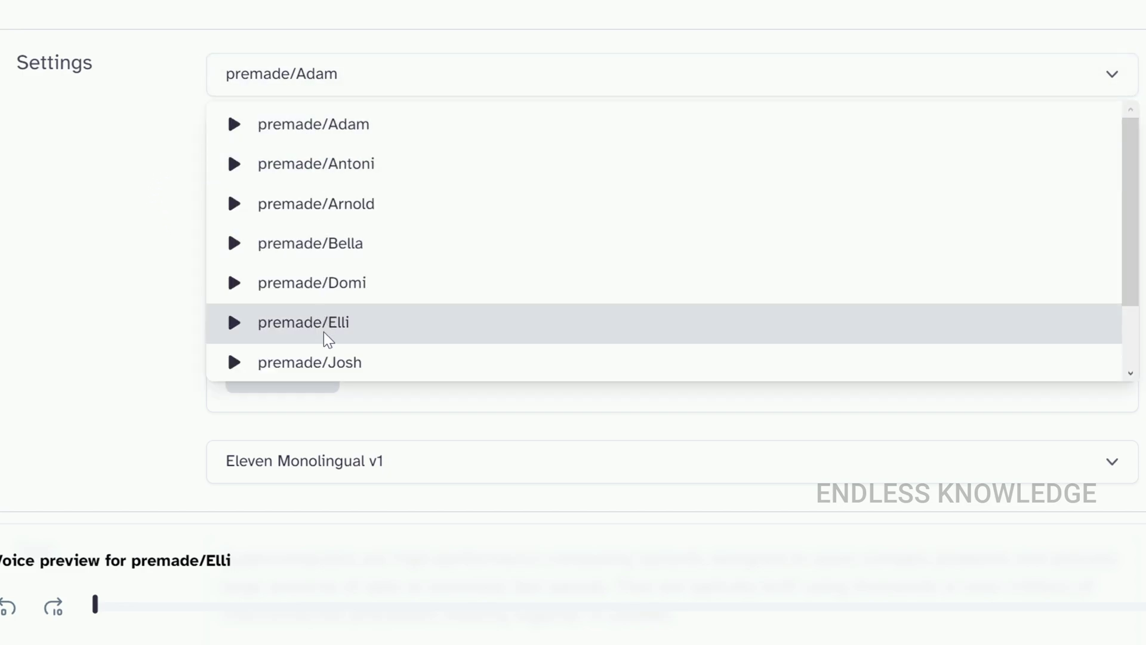
pyautogui.click(359, 326)
pyautogui.scroll(-2, 171, 158)
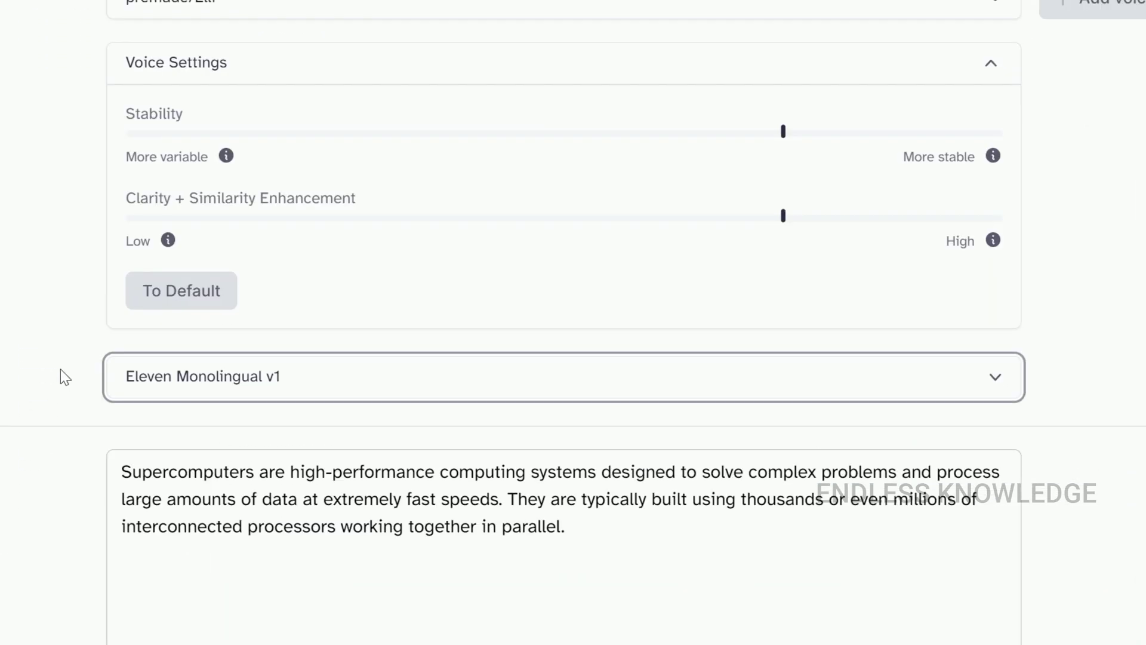
pyautogui.click(307, 378)
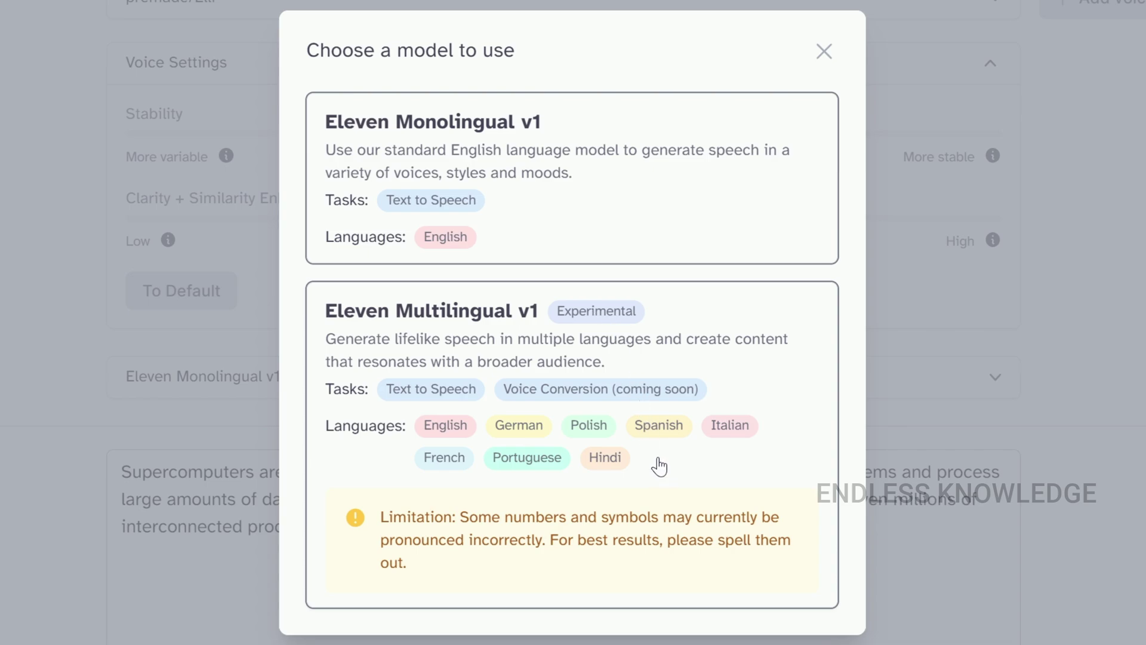
pyautogui.click(824, 51)
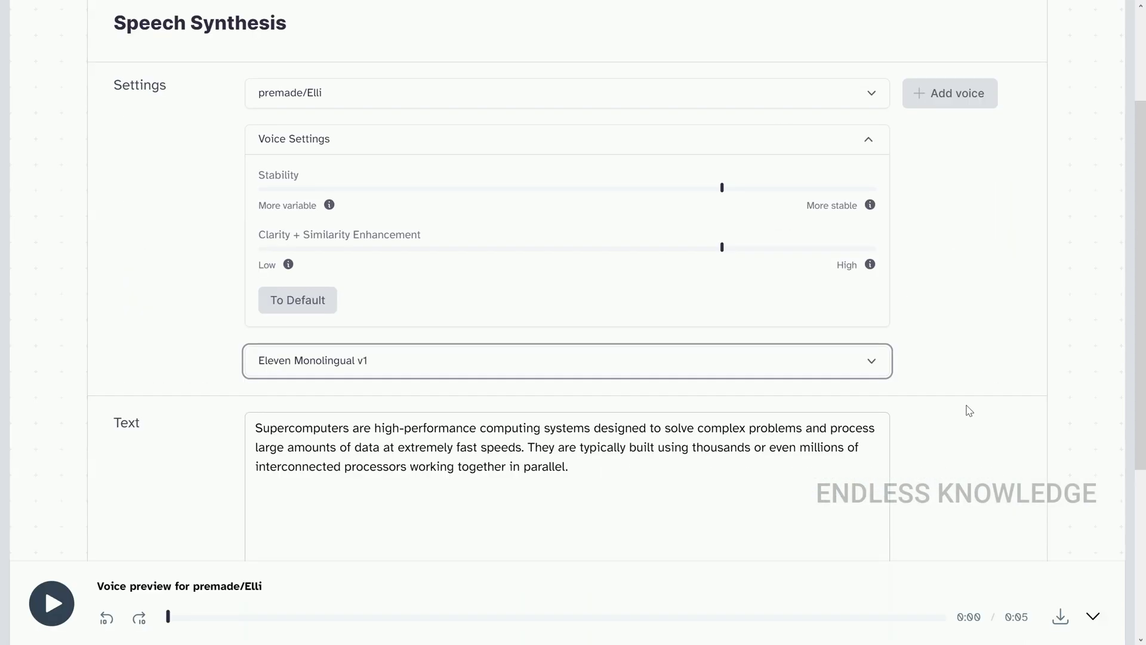
# - Generate the paragraph in Elli's voice, then lower Stability to about 65%
pyautogui.scroll(-5, 970, 411)
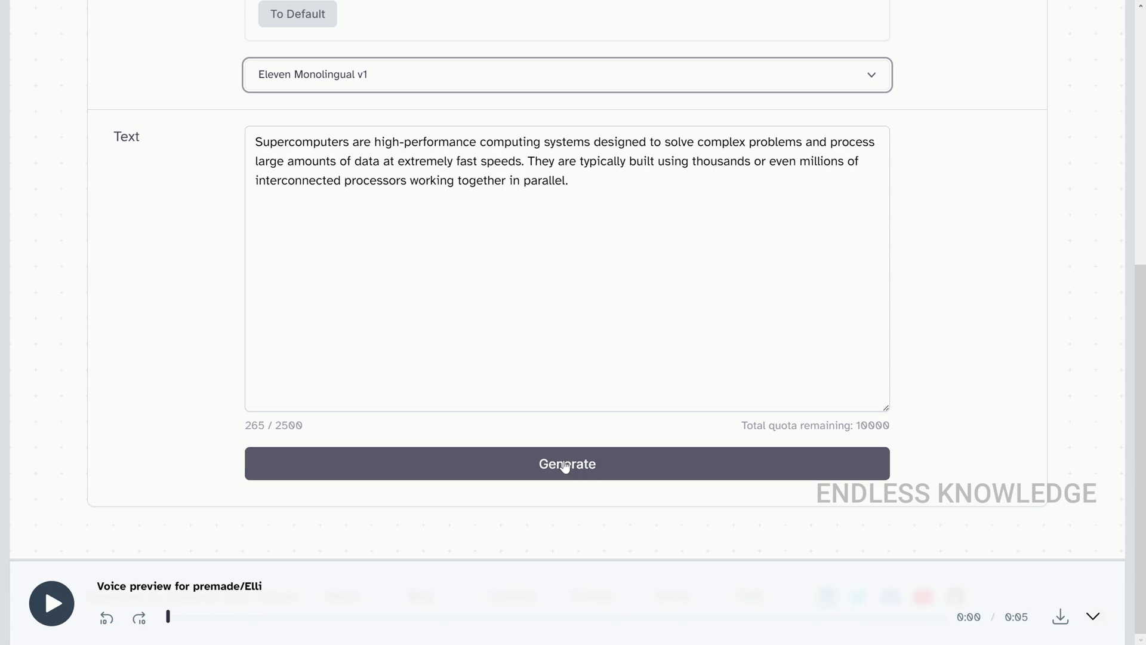
pyautogui.click(565, 466)
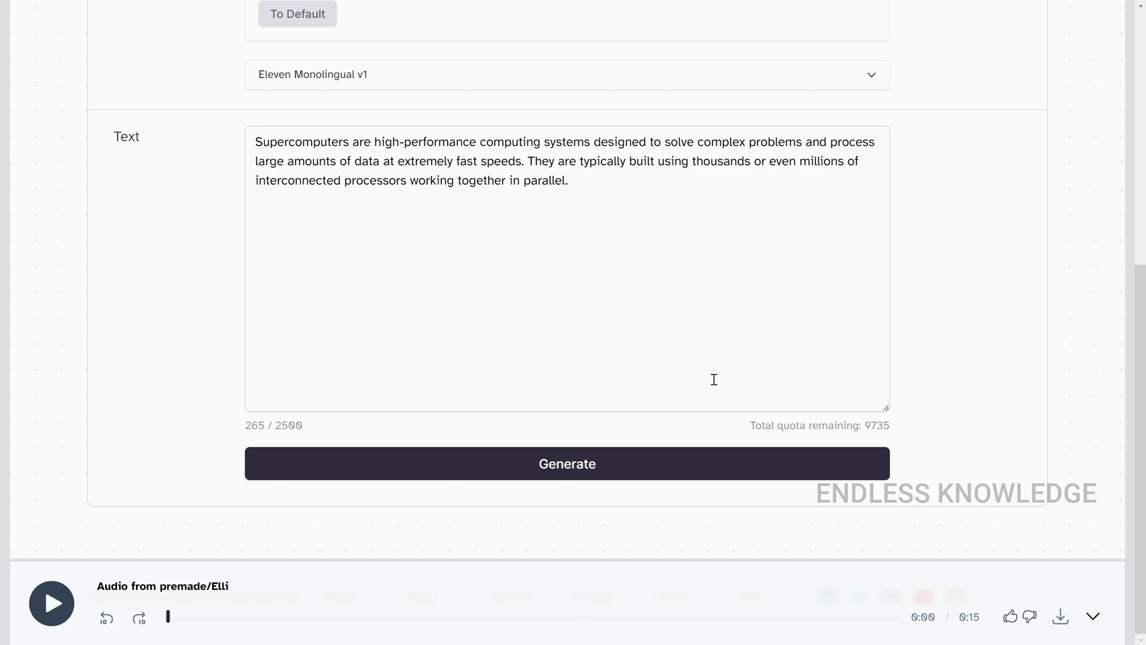
pyautogui.scroll(6, 932, 390)
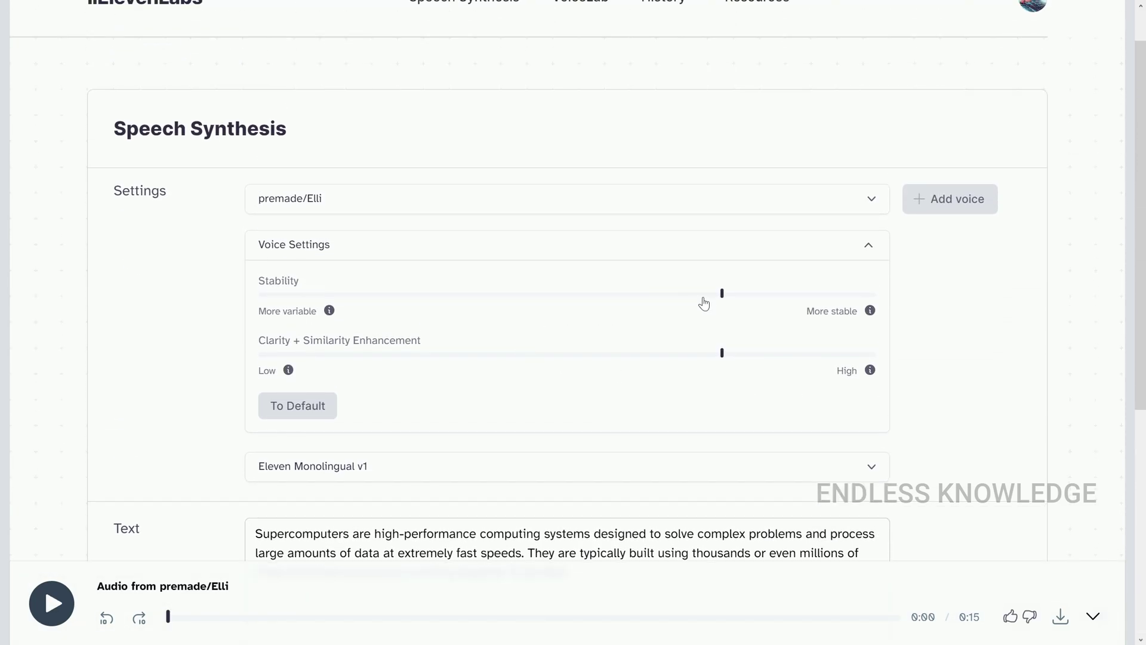
pyautogui.moveTo(723, 301)
pyautogui.moveTo(722, 300); pyautogui.dragTo(676, 300)
# - Regenerate the paragraph with Elli at the lower stability, then stop playback
pyautogui.scroll(-5, 206, 379)
pyautogui.scroll(-1, 208, 383)
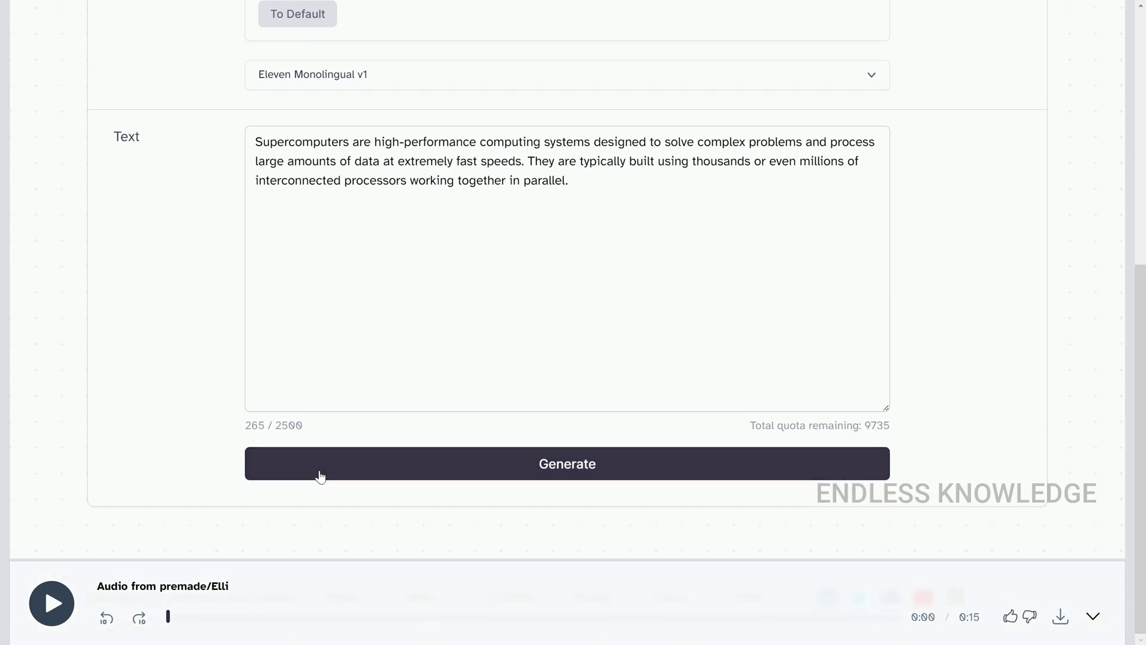
pyautogui.click(569, 463)
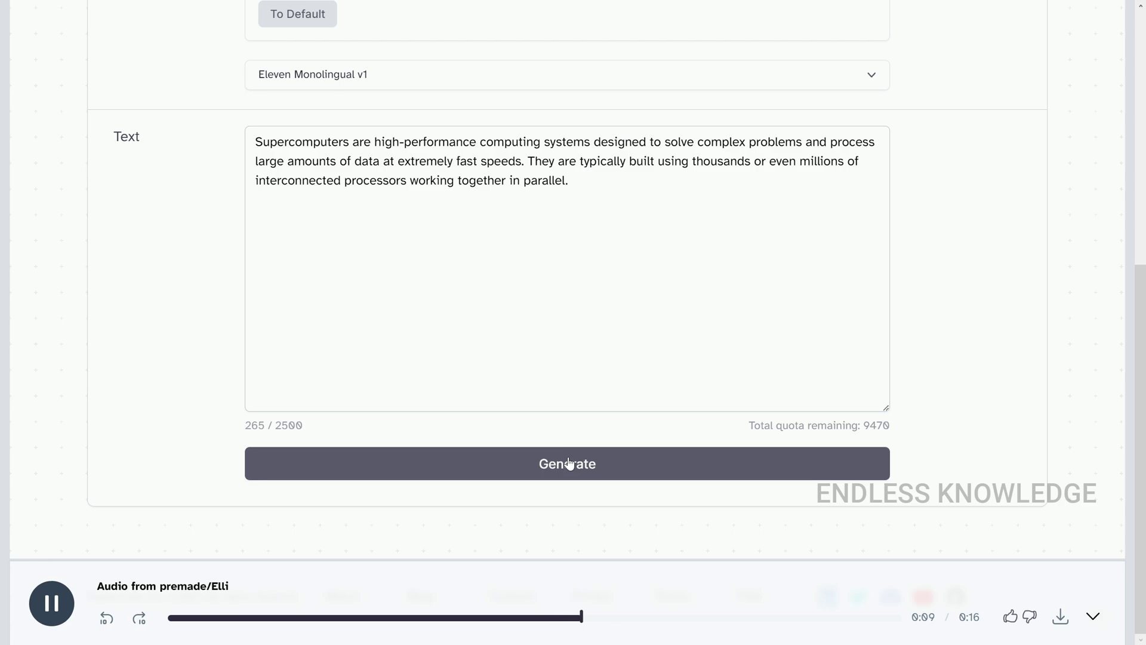
pyautogui.click(569, 462)
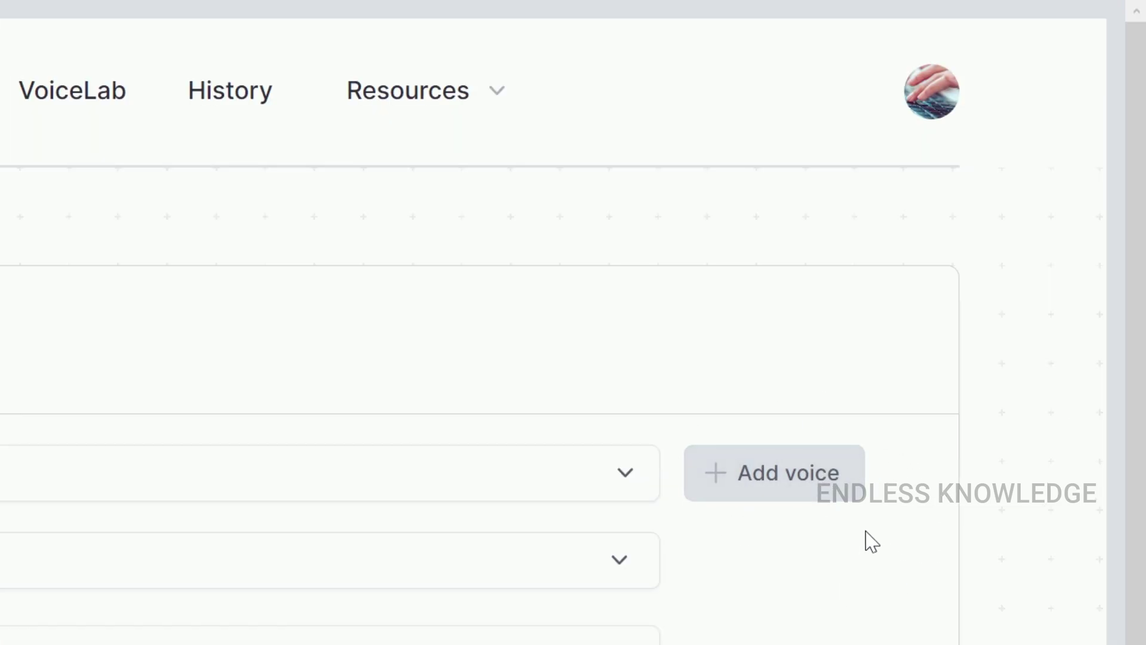
# - Open VoiceLab and start adding a new generative or cloned voice
pyautogui.click(68, 108)
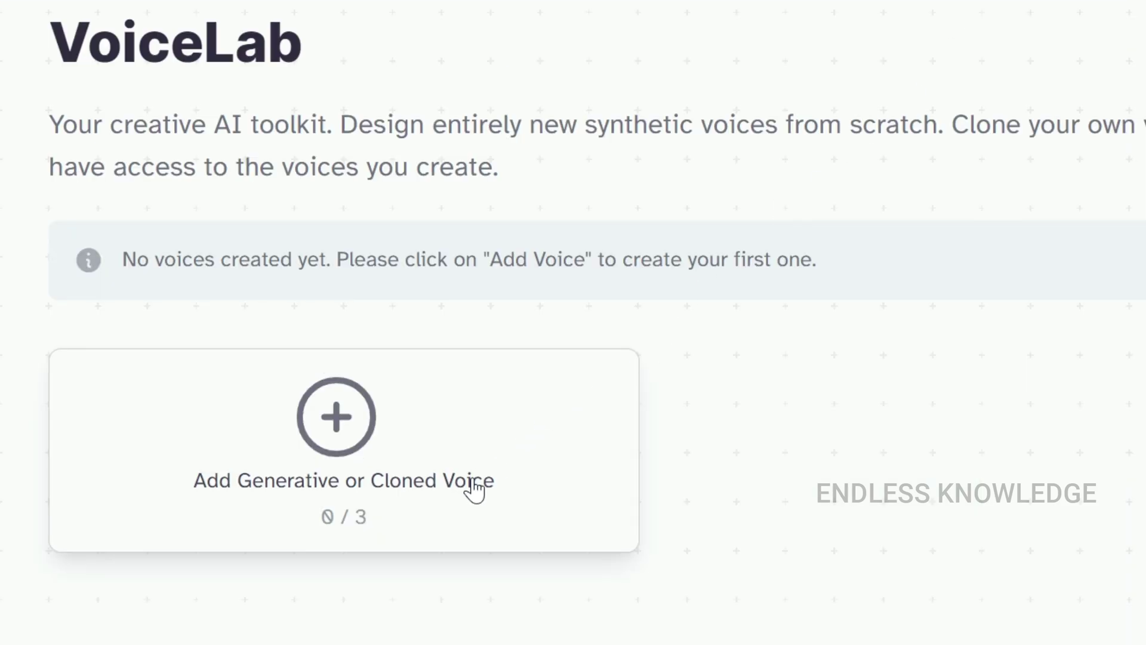
pyautogui.click(394, 448)
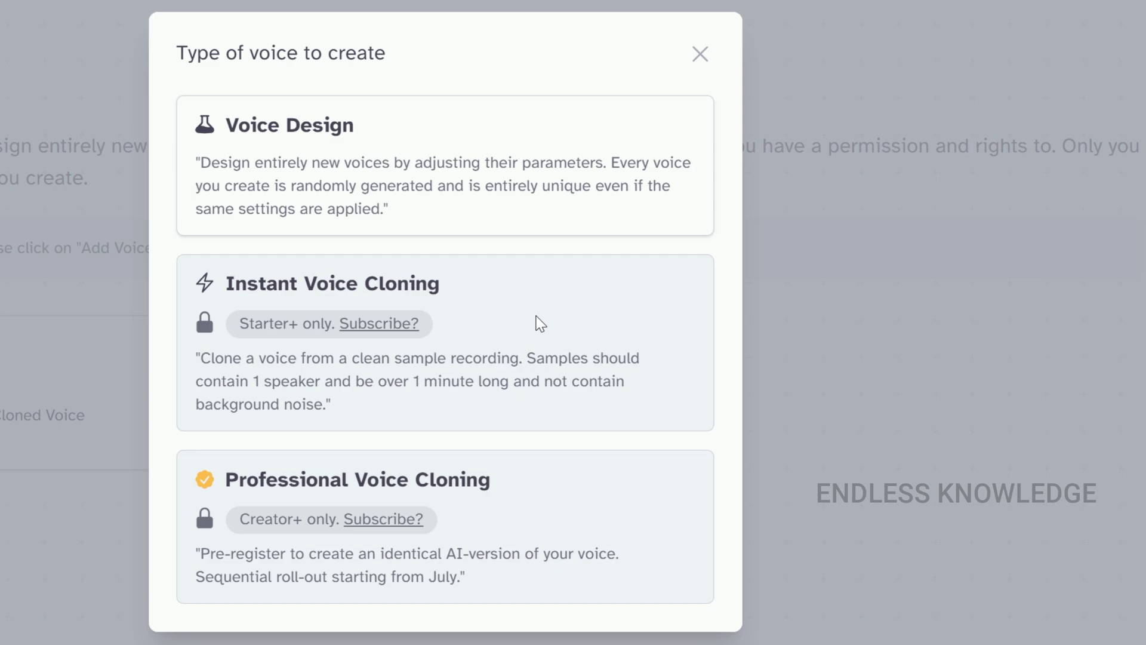
# - Design a Male, Young voice with an Indian accent at slightly higher accent strength
pyautogui.click(434, 173)
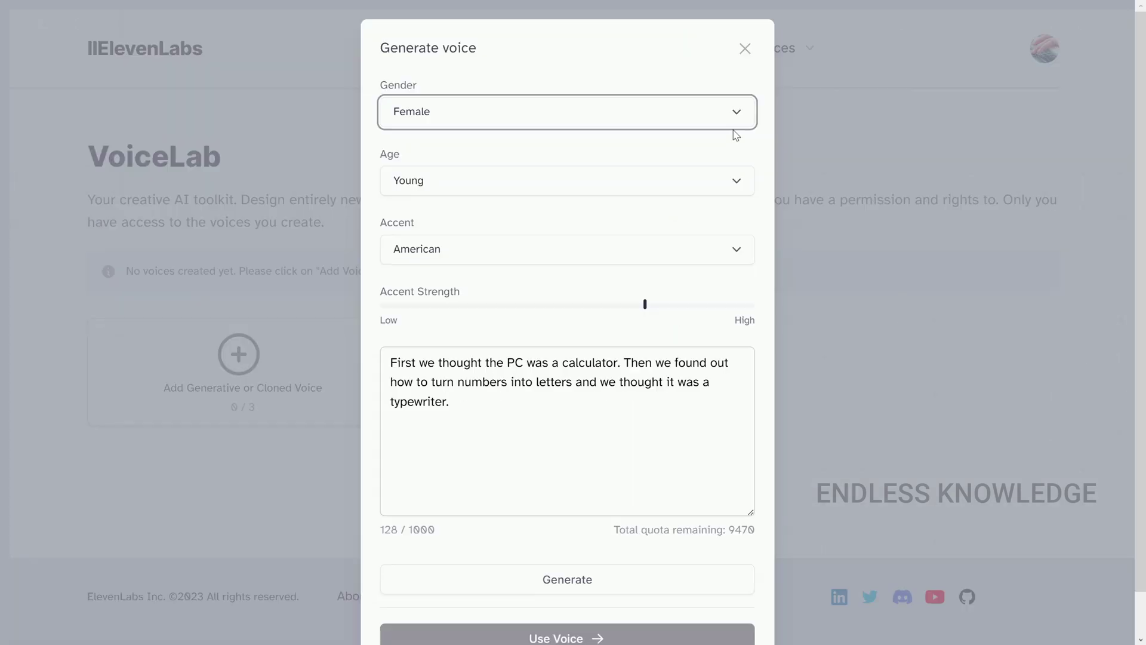
pyautogui.click(737, 116)
pyautogui.click(529, 170)
pyautogui.click(535, 188)
pyautogui.click(477, 216)
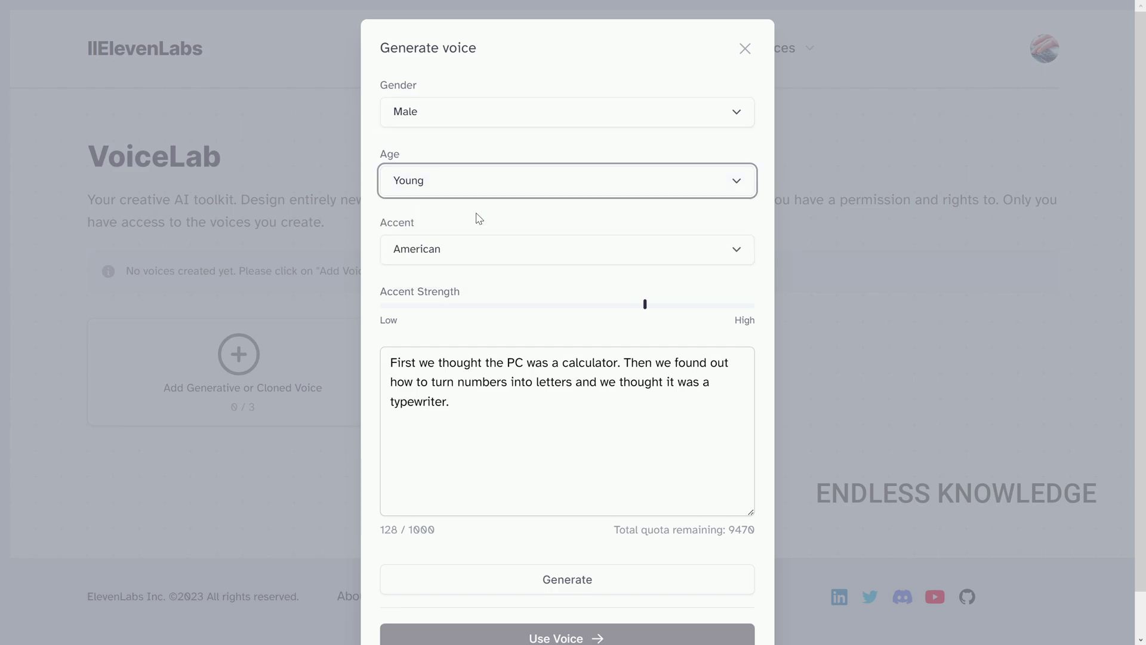
pyautogui.click(504, 257)
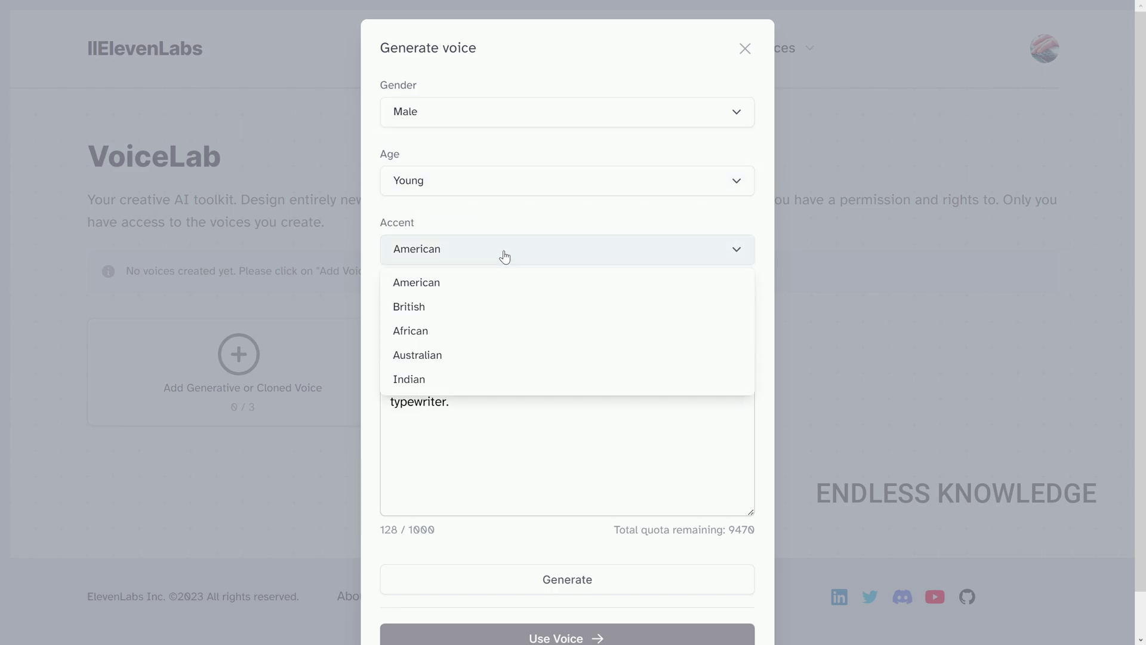
pyautogui.click(455, 381)
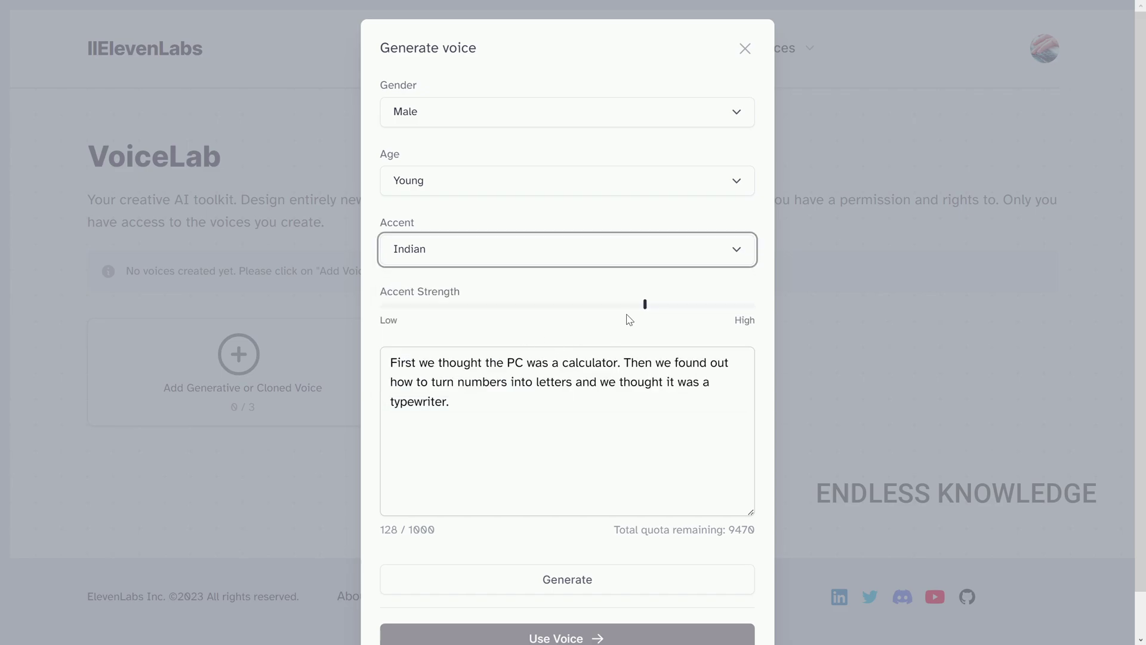
pyautogui.moveTo(646, 305); pyautogui.dragTo(657, 310)
# - Replace the sample text with the pasted supercomputer paragraph
pyautogui.moveTo(639, 422); pyautogui.dragTo(356, 368)
pyautogui.write('Supercomputers are high-performance computing systems designed to solve complex problems and process large amounts of data at extremely fast speeds. They are typically built using thousands or even millions of interconnected processors working together in parallel.')
pyautogui.scroll(-1, 597, 423)
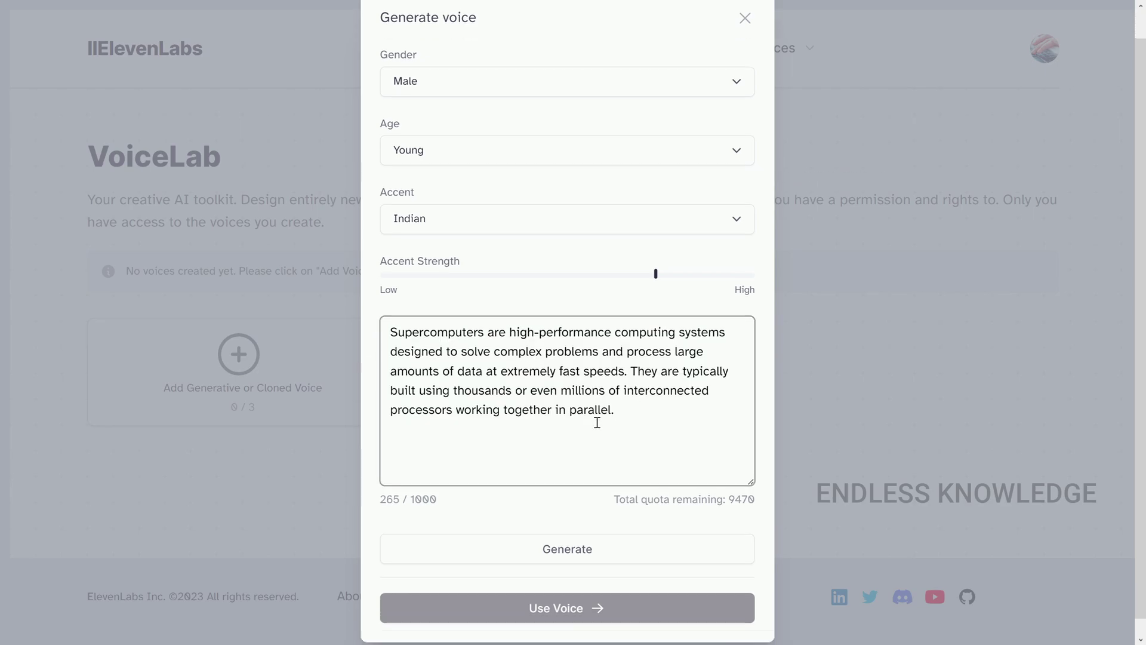
# - Preview the designed voice, then adjust its age and gender settings
pyautogui.click(572, 537)
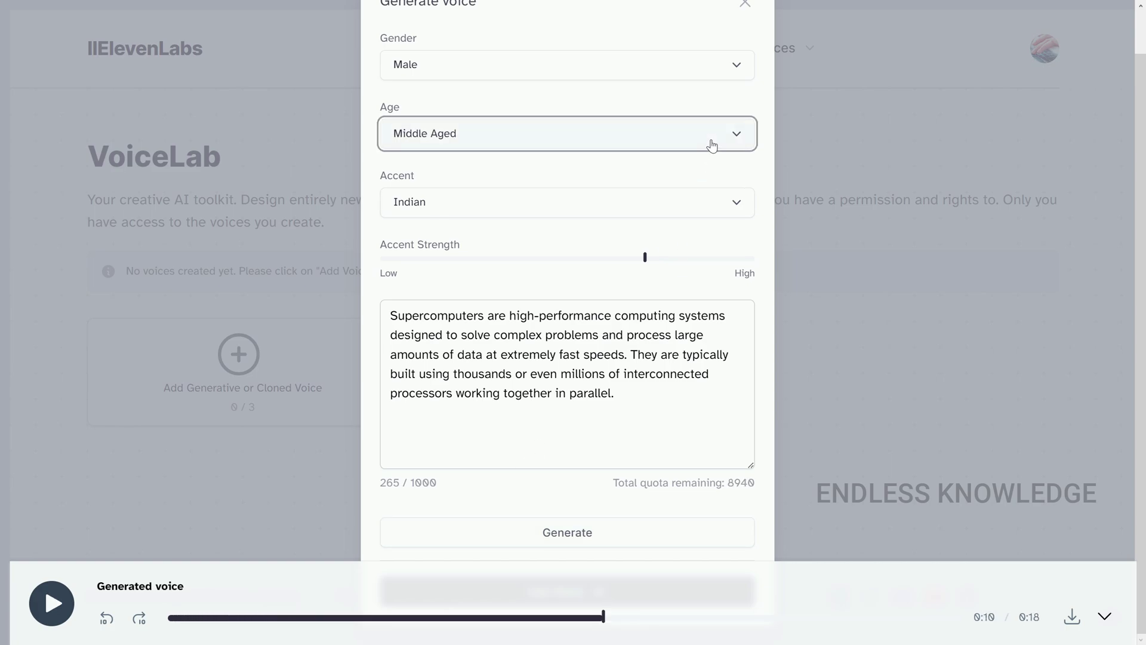
pyautogui.click(712, 145)
pyautogui.click(565, 174)
pyautogui.click(584, 65)
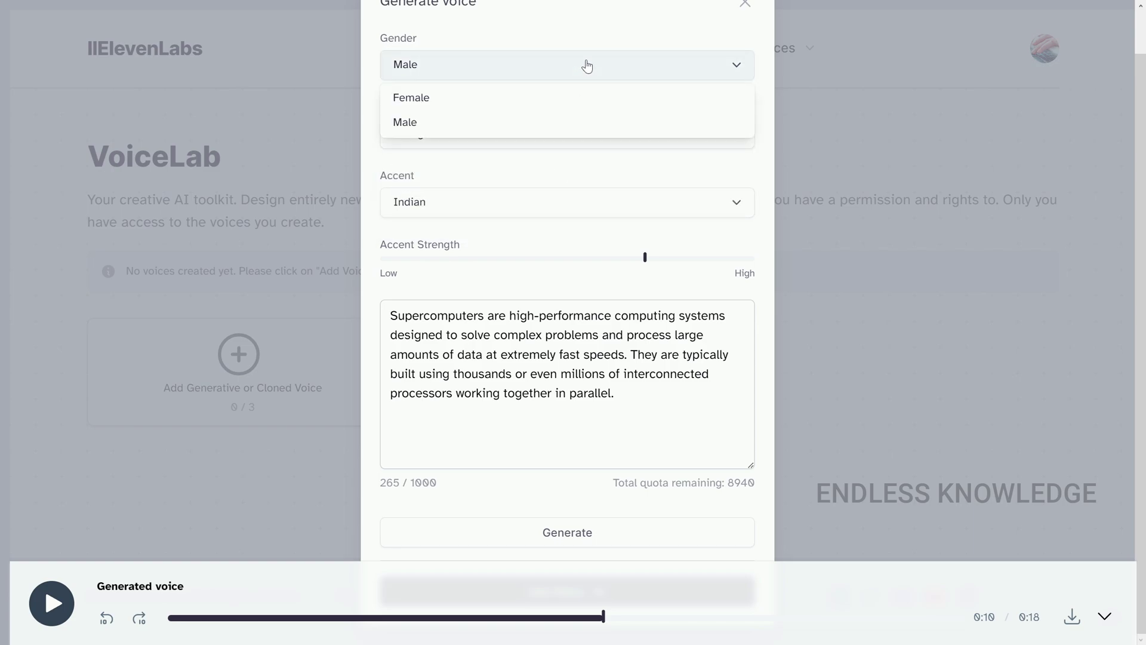
pyautogui.click(514, 105)
# - Generate a new preview of the adjusted voice, pause it, and close the player
pyautogui.click(568, 532)
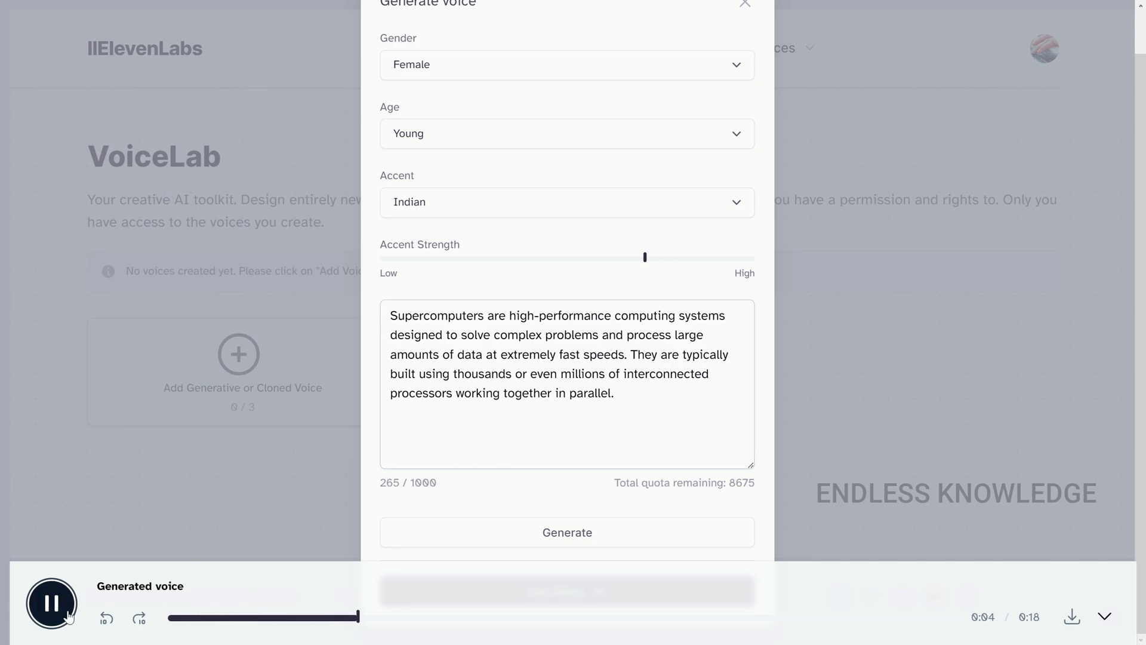
pyautogui.press('space')
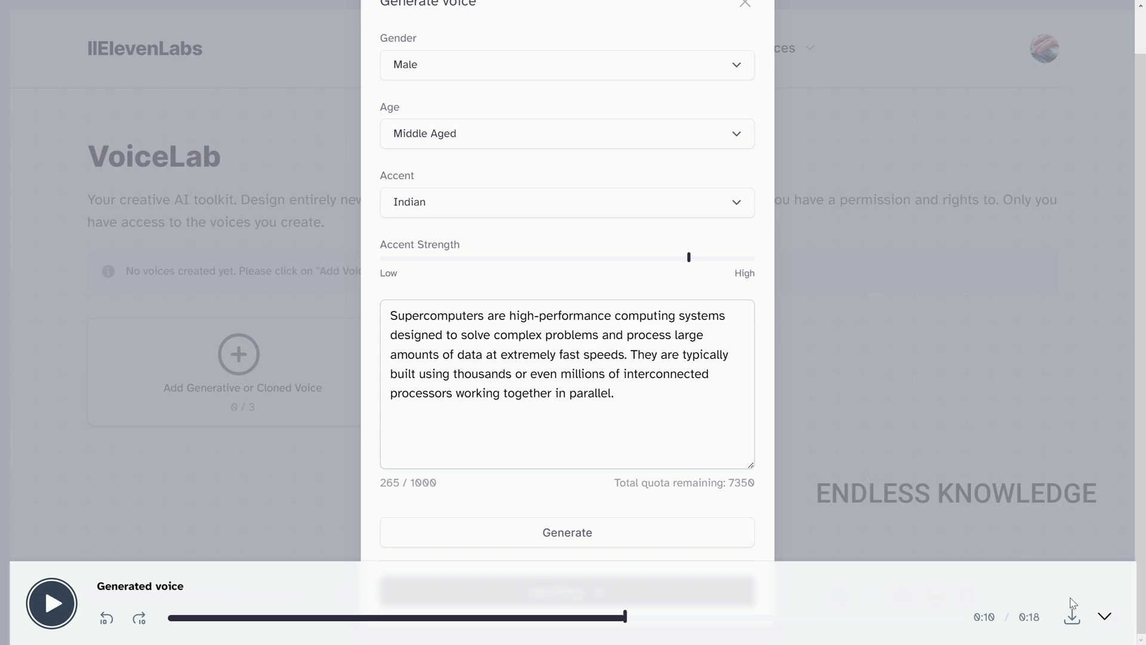
pyautogui.click(1105, 618)
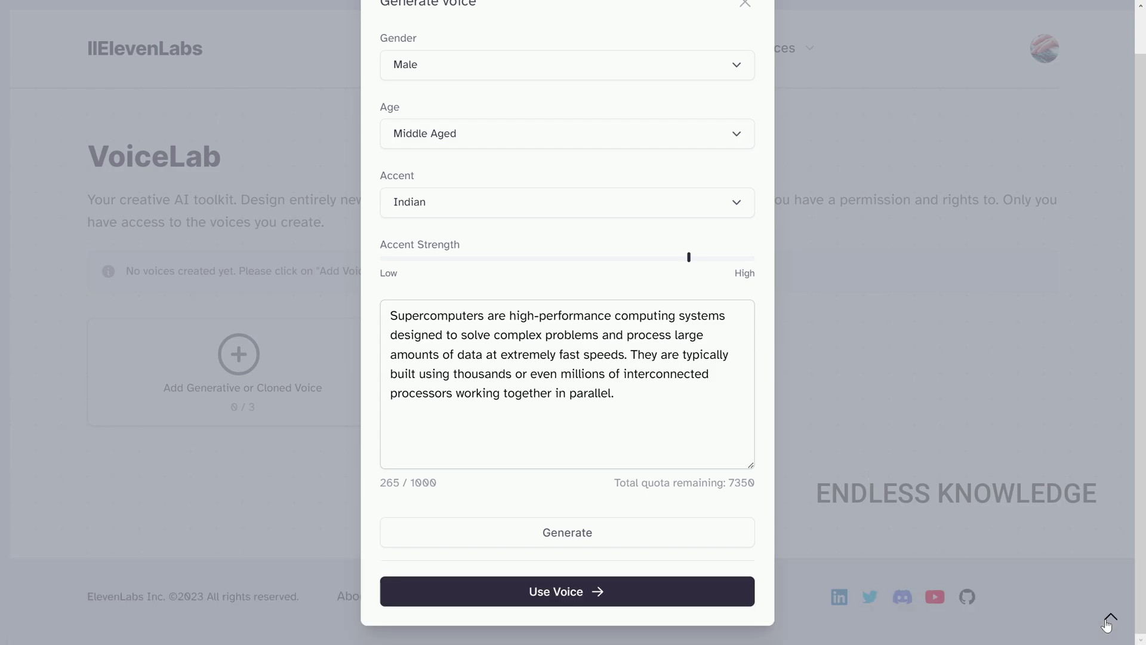
# - Save the designed voice to VoiceLab under the name 'Indian Uncle'
pyautogui.click(583, 593)
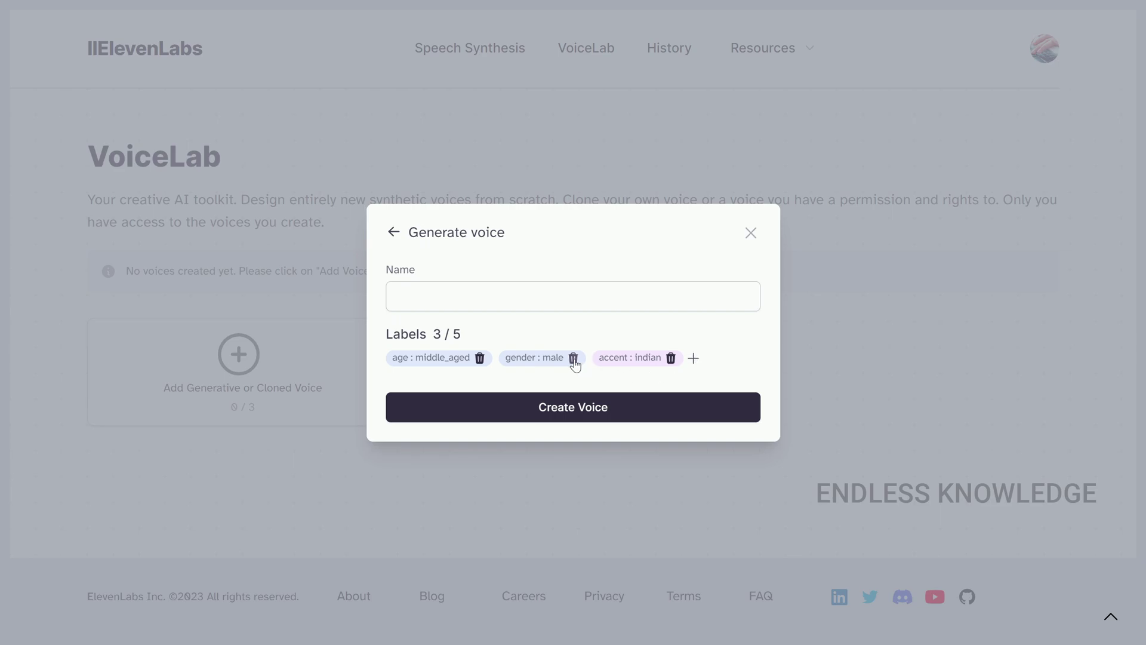
pyautogui.click(486, 300)
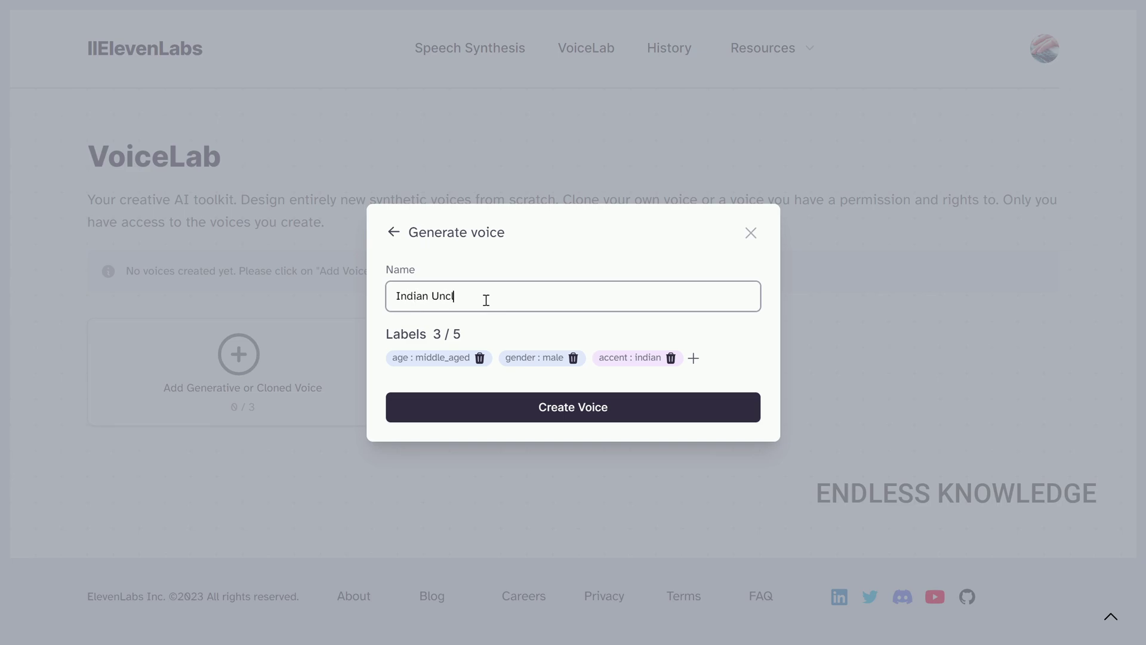
pyautogui.click(531, 418)
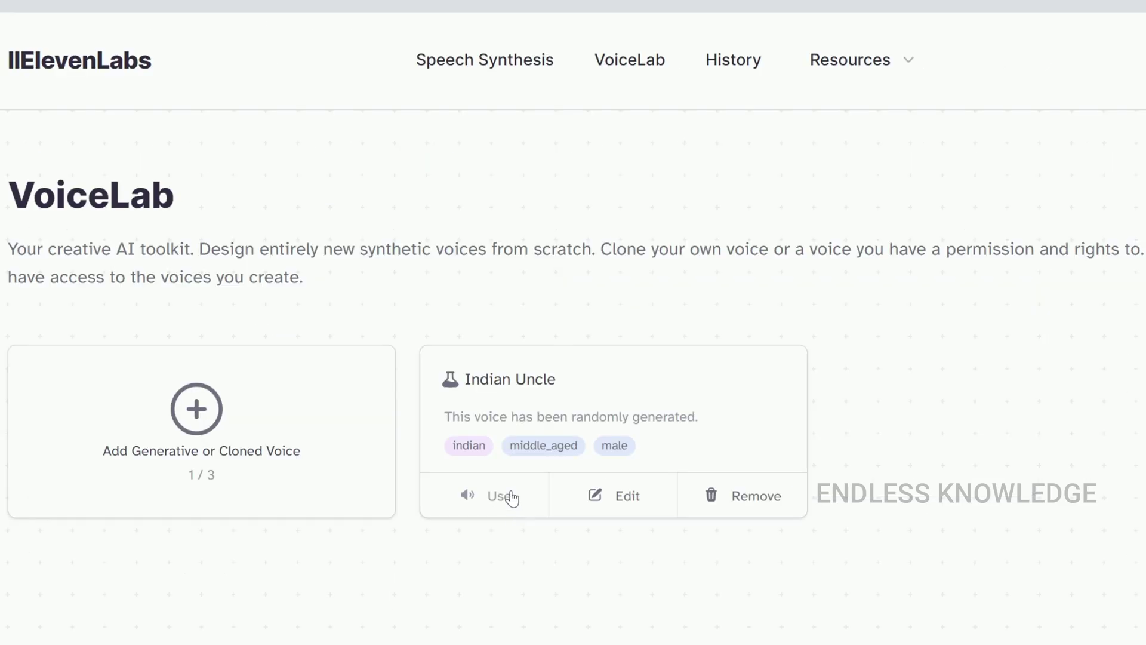
# - In Speech Synthesis, select the generated/Indian Uncle voice and expand Voice Settings
pyautogui.click(508, 69)
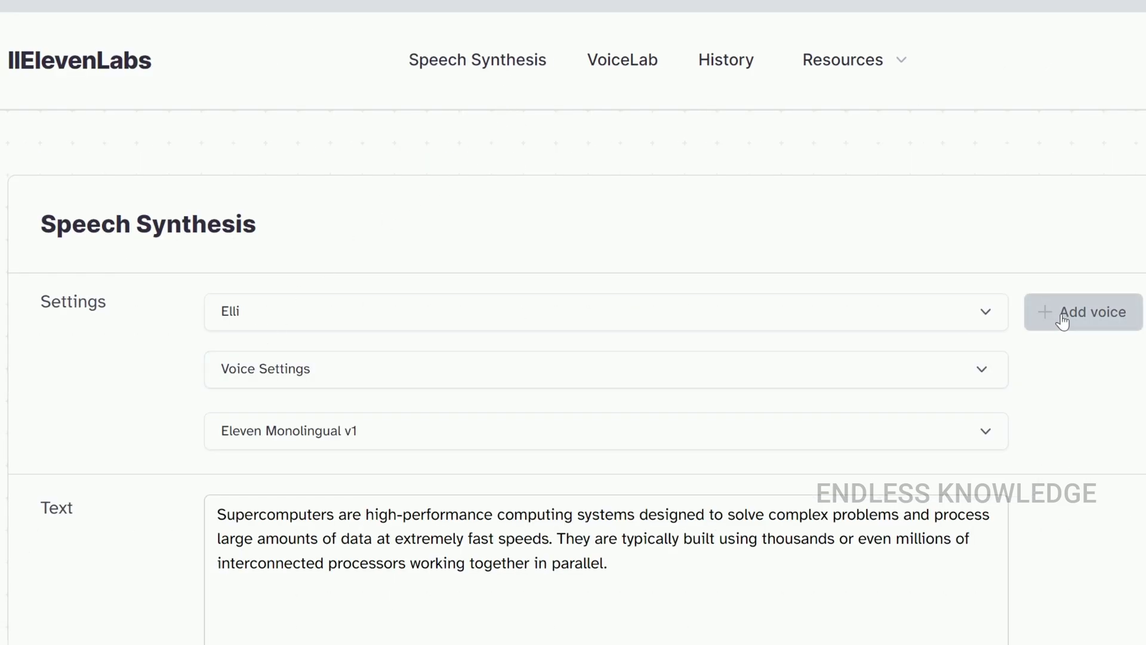
pyautogui.click(896, 327)
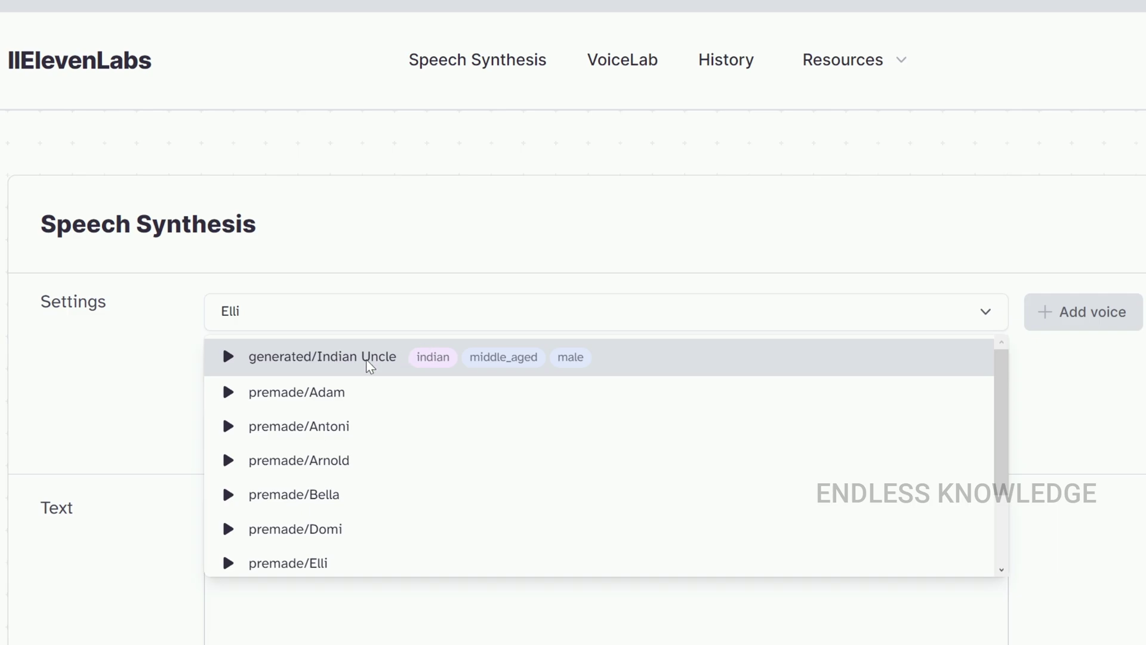
pyautogui.click(365, 362)
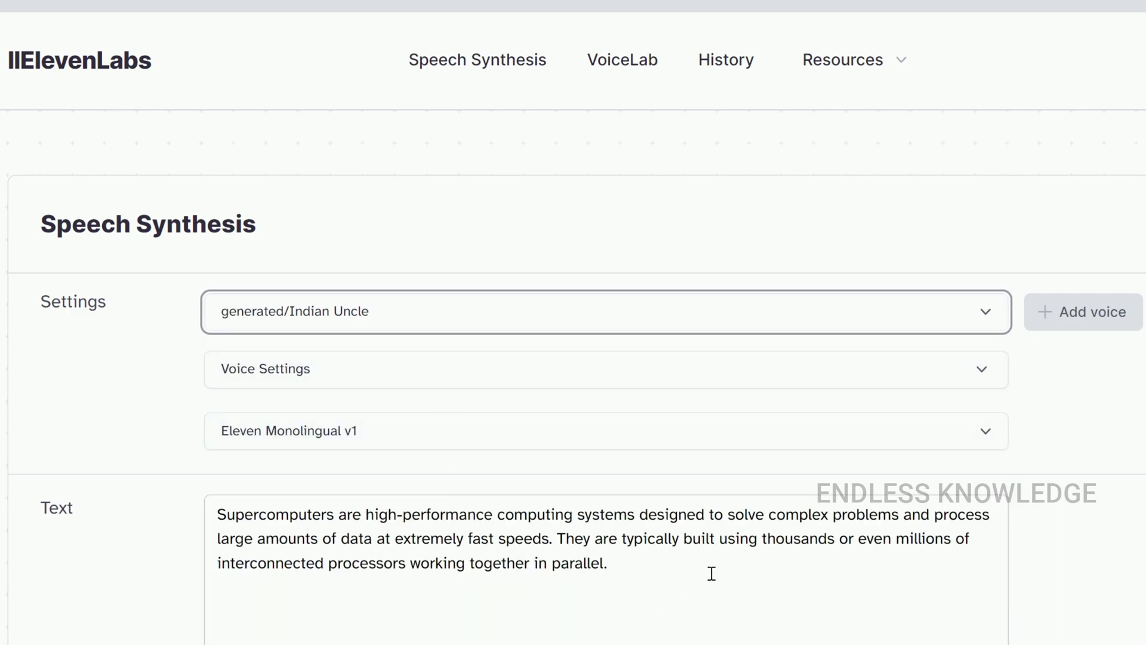
pyautogui.click(384, 366)
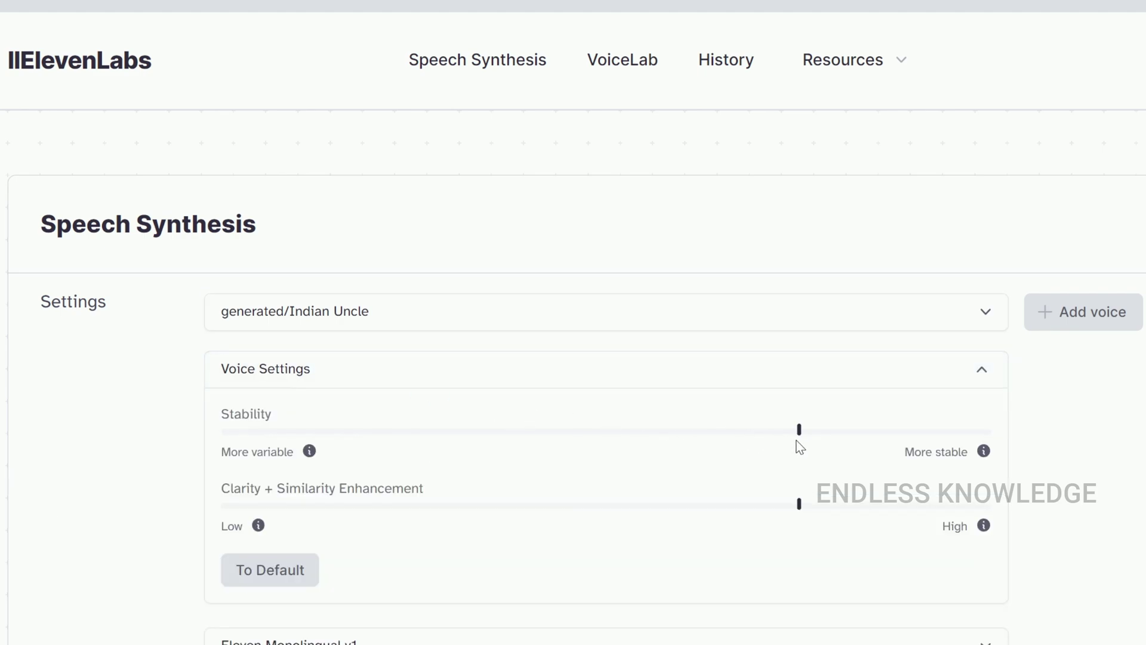
# - Generate the supercomputer paragraph in the Indian Uncle voice, then pause playback
pyautogui.scroll(-8, 1116, 460)
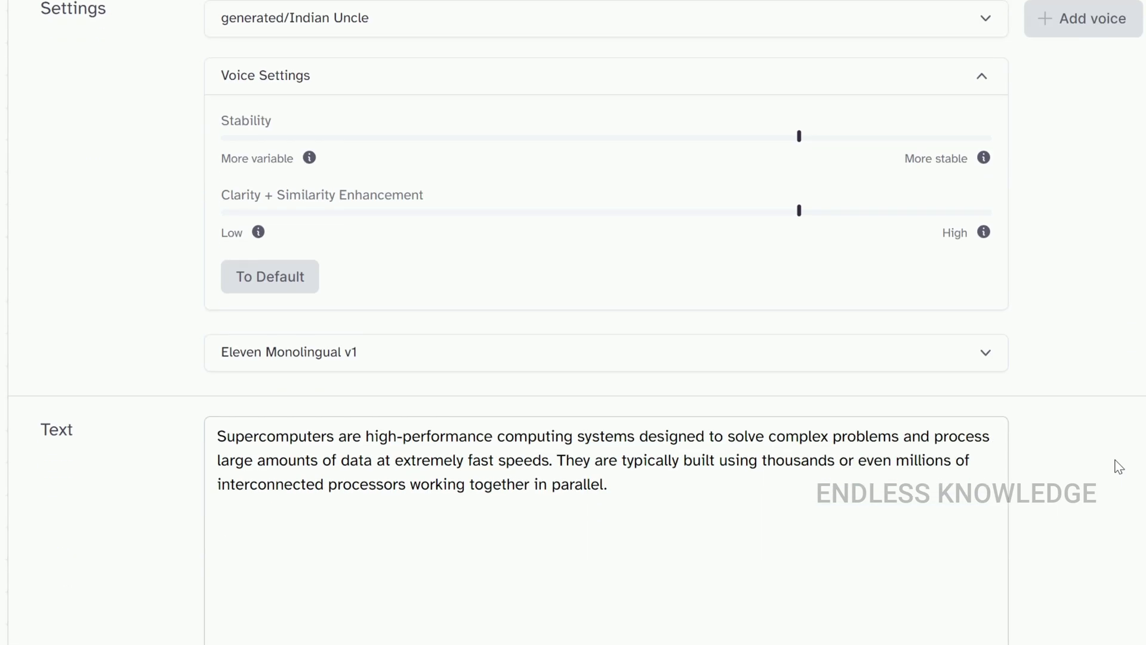
pyautogui.click(540, 634)
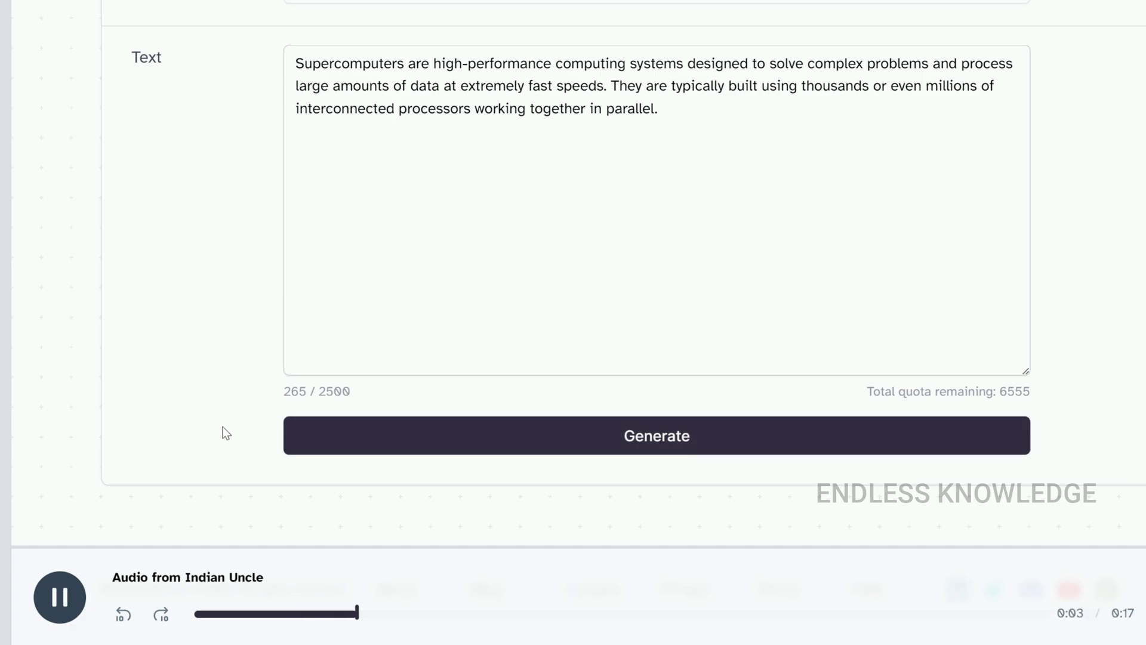
pyautogui.scroll(3, 224, 429)
pyautogui.scroll(-3, 222, 427)
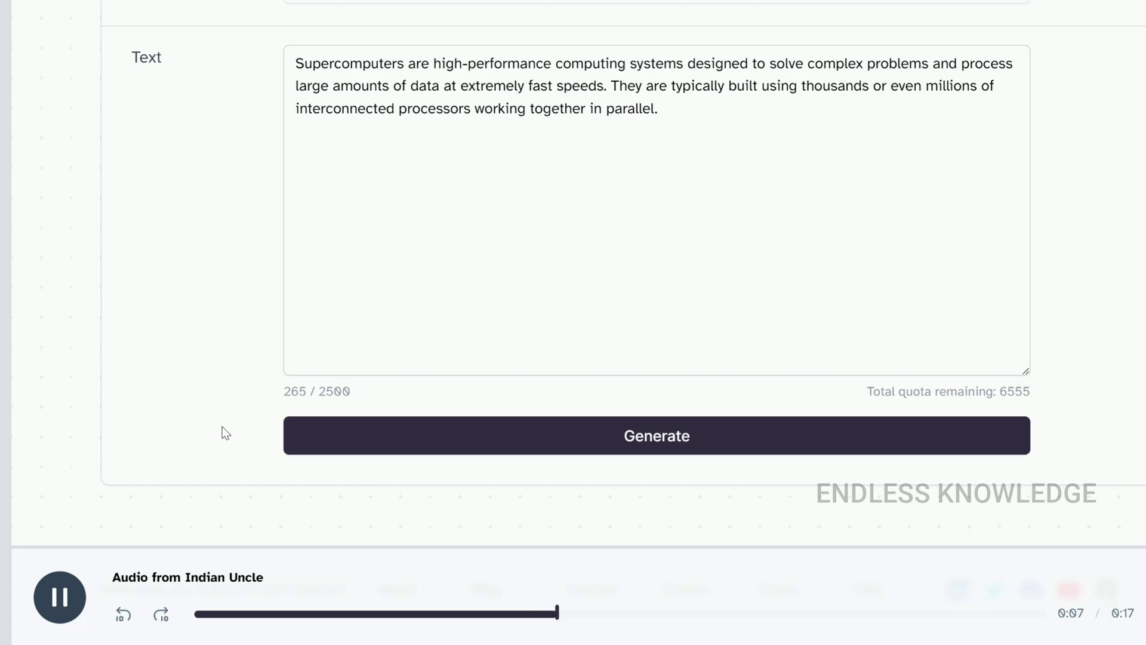
pyautogui.press('F11')
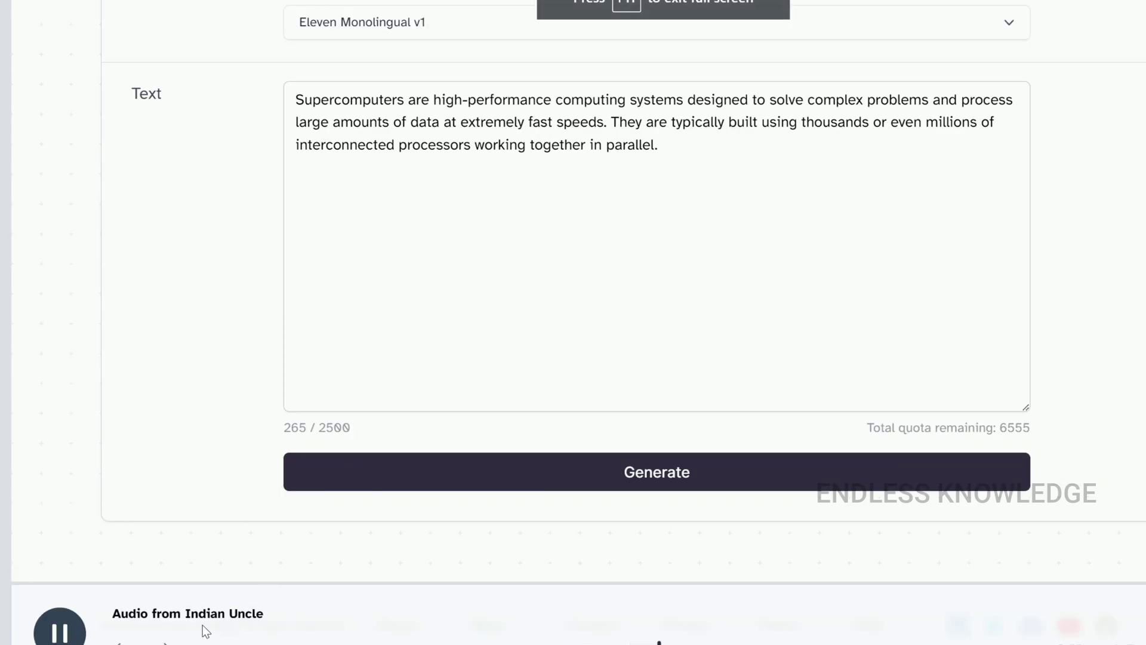
pyautogui.click(59, 633)
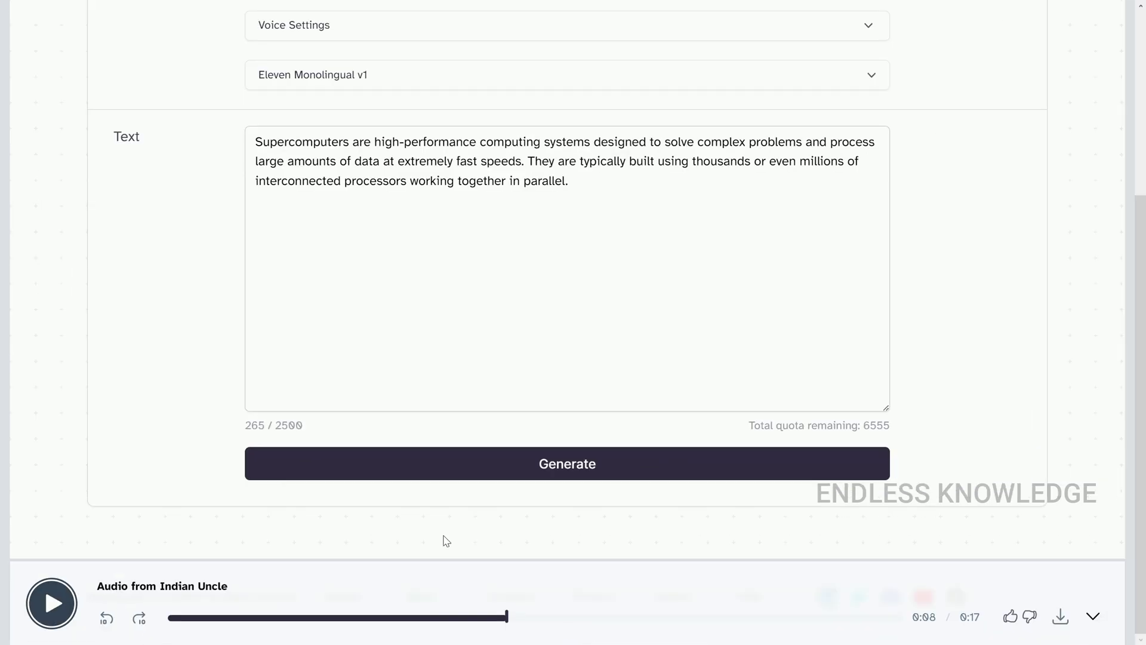